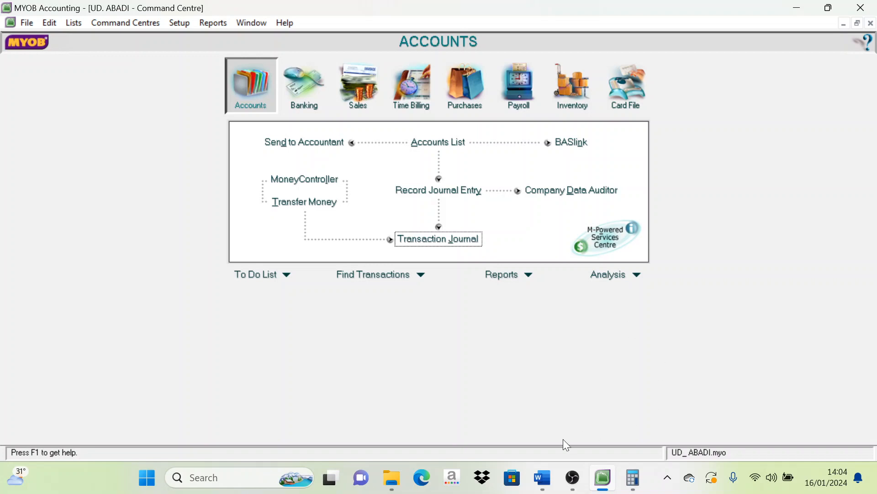
Step: Switch to the Word document with the adjustment memo and arrange it side by side with MYOB Accounting, with the memo's amounts in view
{"action": "left_click", "coordinate": [542, 478]}
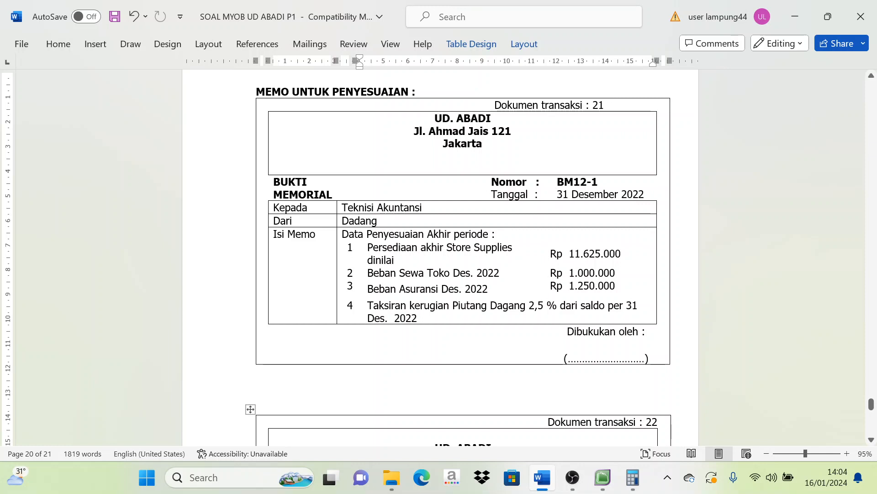
{"action": "key", "text": "super+Right"}
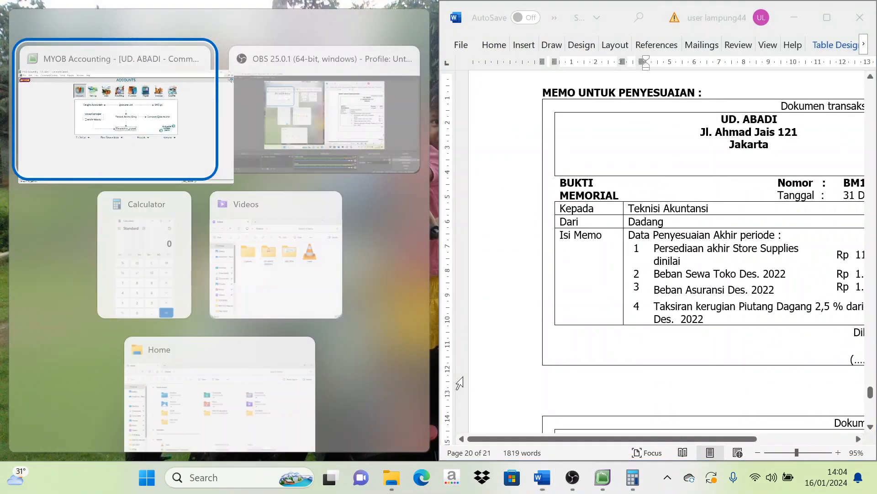
{"action": "key", "text": "Return"}
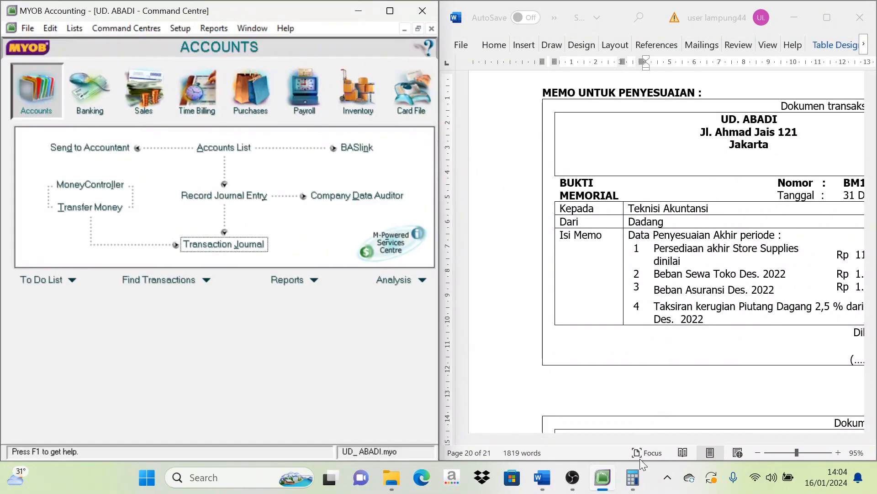
{"action": "left_click", "coordinate": [648, 399]}
{"action": "left_click_drag", "start_coordinate": [639, 441], "coordinate": [690, 442]}
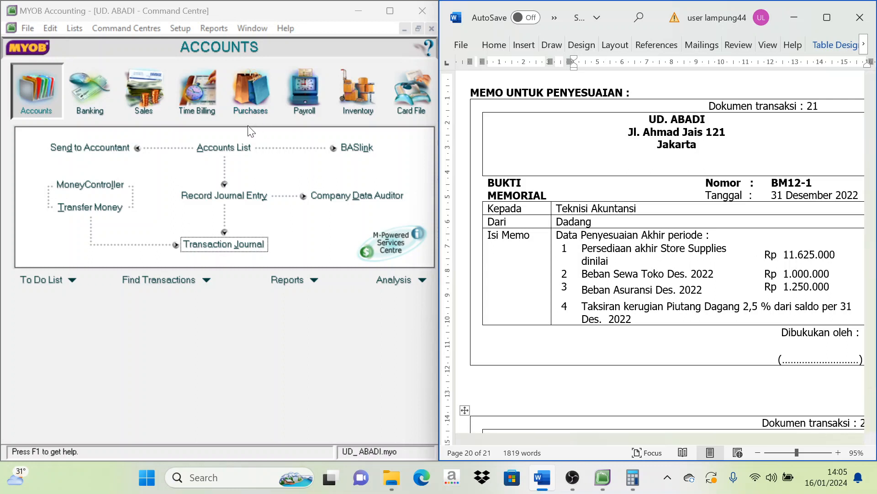
Step: Look up the balance of the Store Supplies account 1-1600 in MYOB's accounts list
{"action": "left_click", "coordinate": [73, 32]}
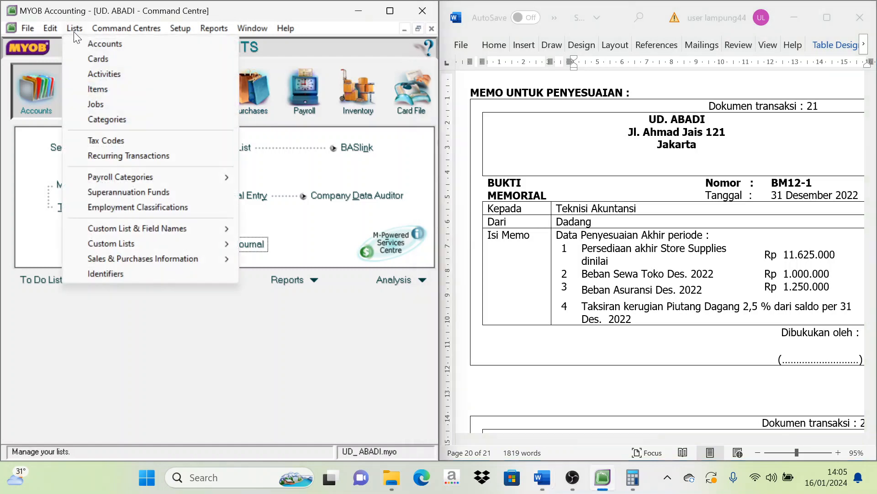
{"action": "left_click", "coordinate": [96, 45]}
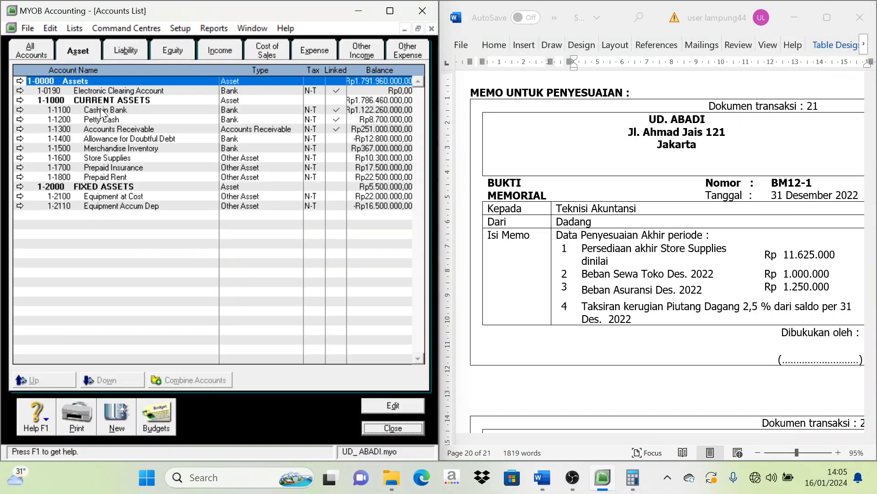
{"action": "left_click", "coordinate": [104, 158]}
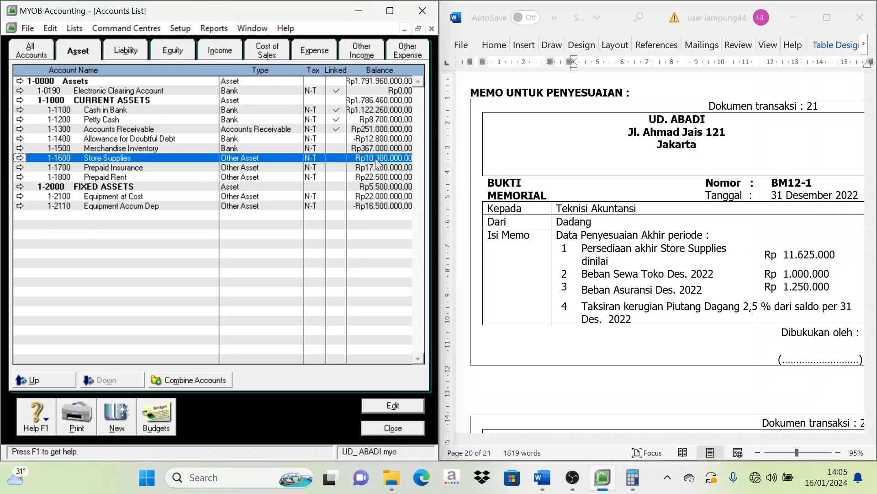
{"action": "left_click", "coordinate": [366, 165]}
{"action": "left_click", "coordinate": [367, 159]}
Step: Work out the Store Supplies adjustment in Calculator by subtracting 10.300.000 from 11.625.000
{"action": "left_click", "coordinate": [633, 489]}
{"action": "left_click_drag", "start_coordinate": [589, 381], "coordinate": [504, 225]}
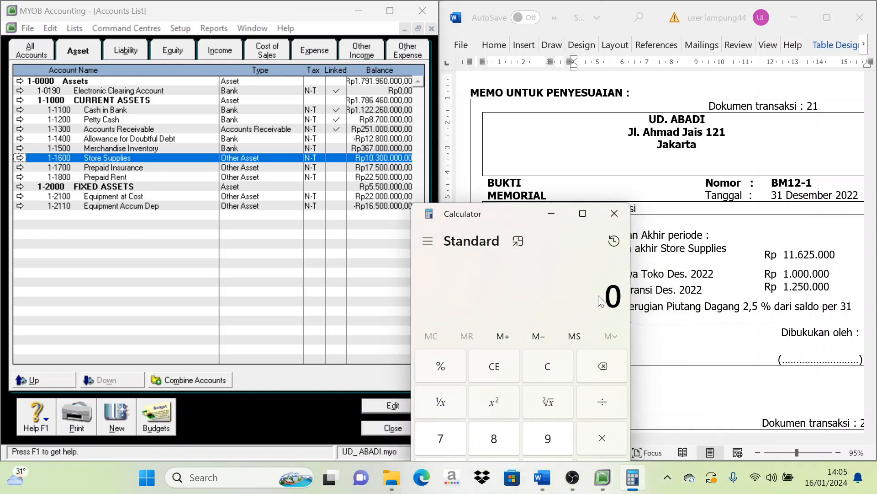
{"action": "type", "text": "11.6"}
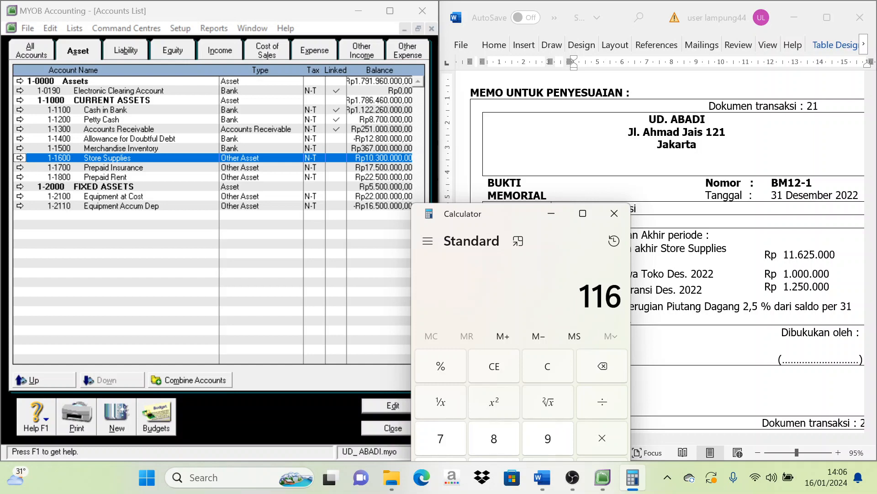
{"action": "type", "text": "25.000"}
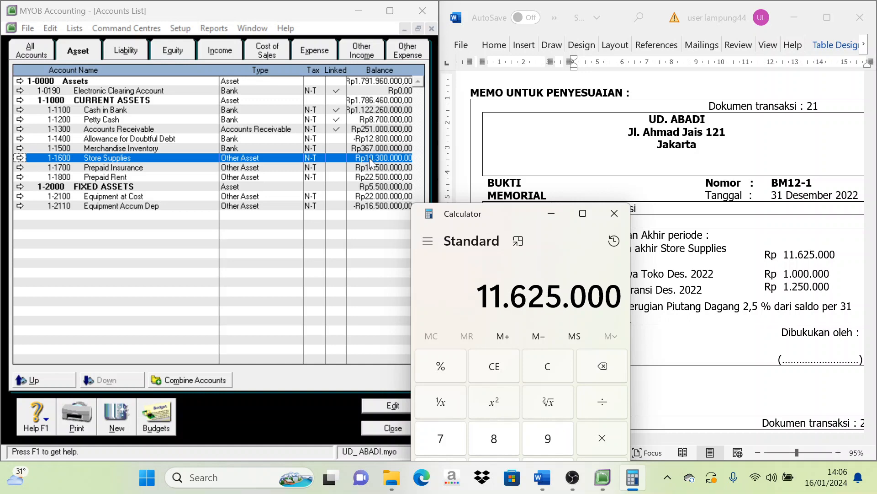
{"action": "key", "text": "minus"}
{"action": "type", "text": "1"}
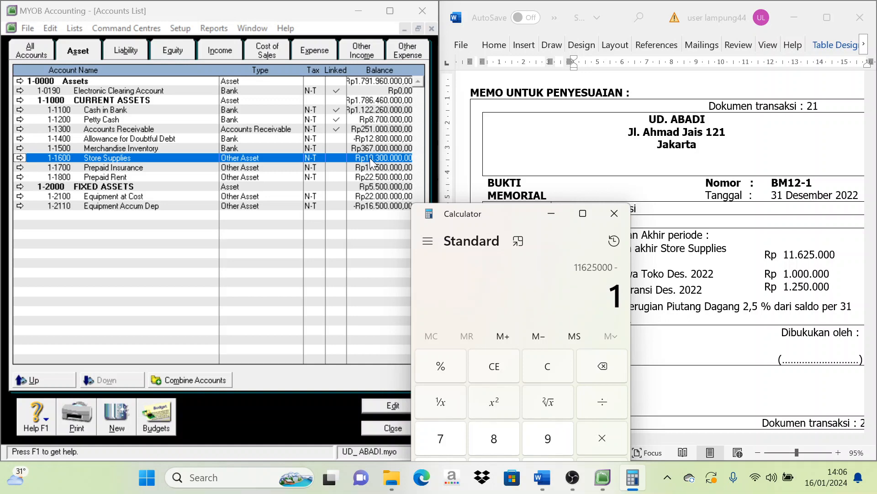
{"action": "type", "text": "0.300.000"}
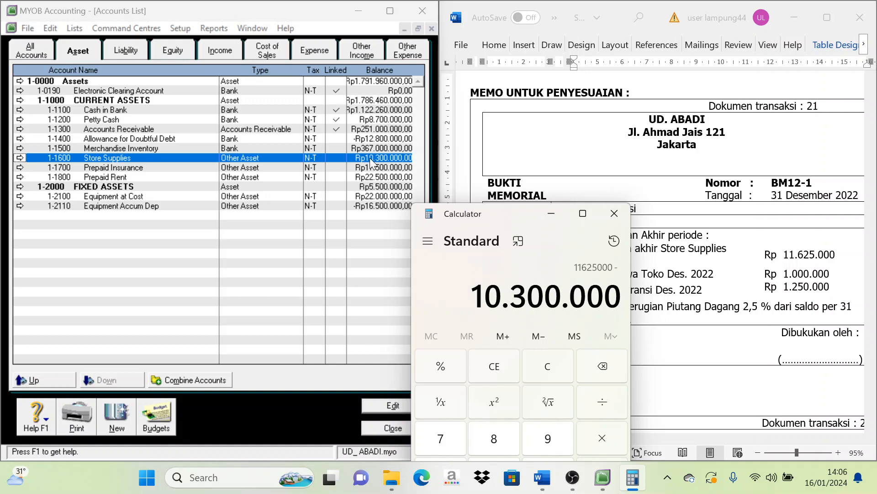
{"action": "key", "text": "Return"}
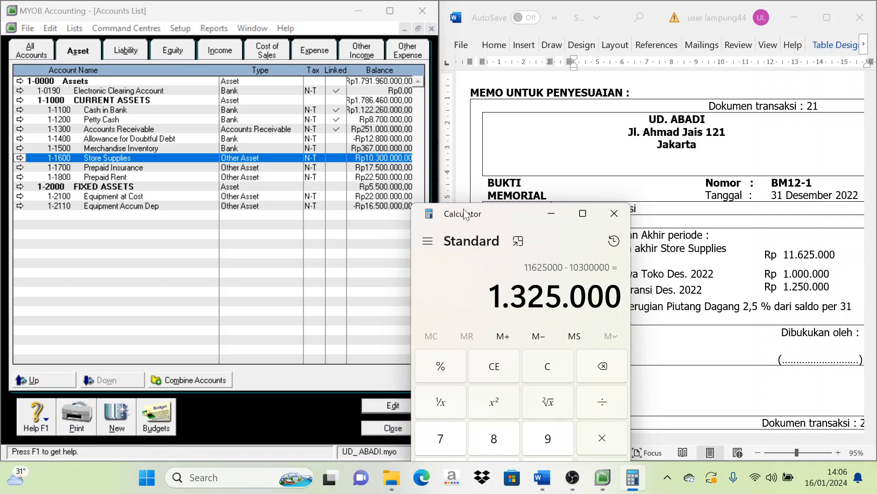
{"action": "left_click_drag", "start_coordinate": [508, 216], "coordinate": [596, 258]}
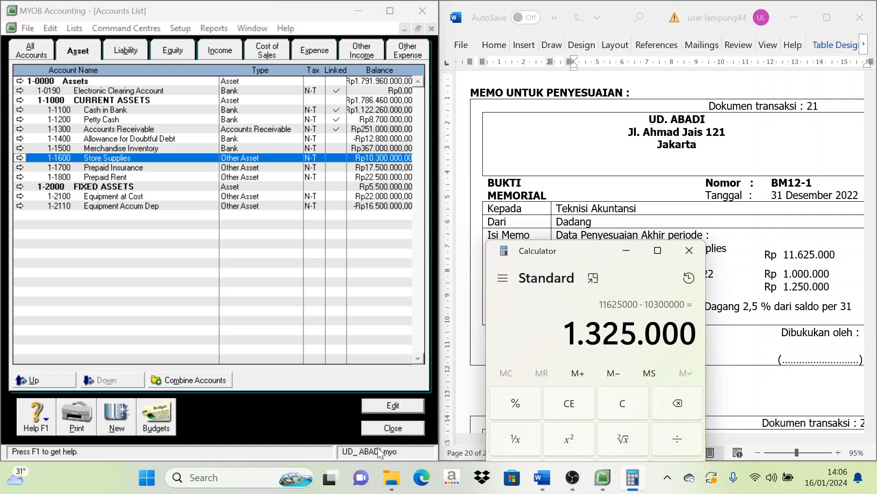
Step: Close the accounts list in MYOB and start a new general journal entry
{"action": "left_click", "coordinate": [388, 431]}
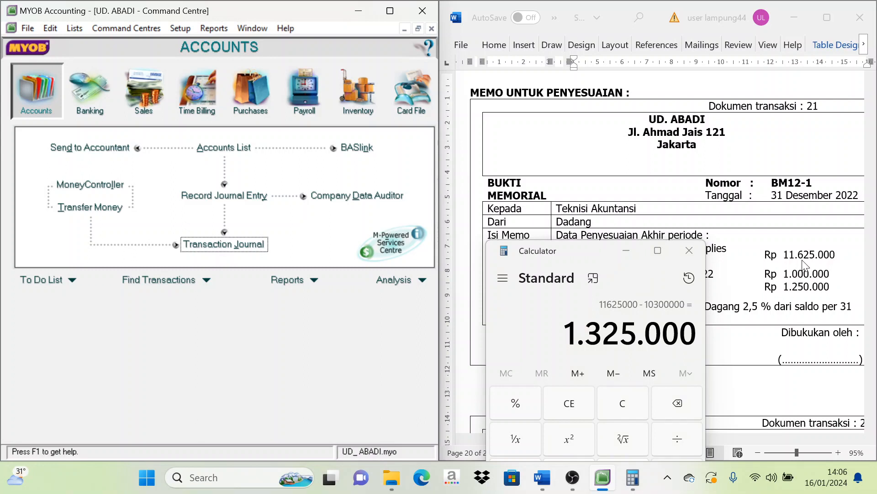
{"action": "left_click_drag", "start_coordinate": [594, 248], "coordinate": [607, 295]}
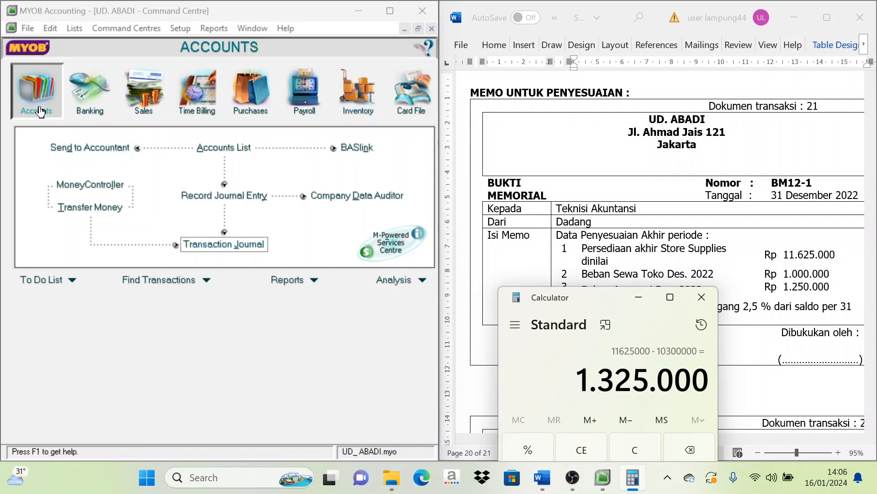
{"action": "left_click", "coordinate": [232, 247]}
{"action": "left_click", "coordinate": [396, 411]}
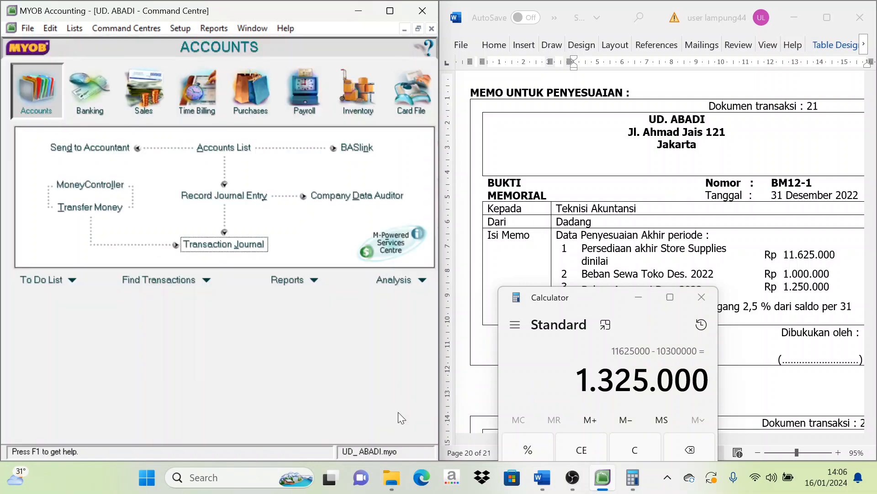
{"action": "left_click", "coordinate": [215, 196]}
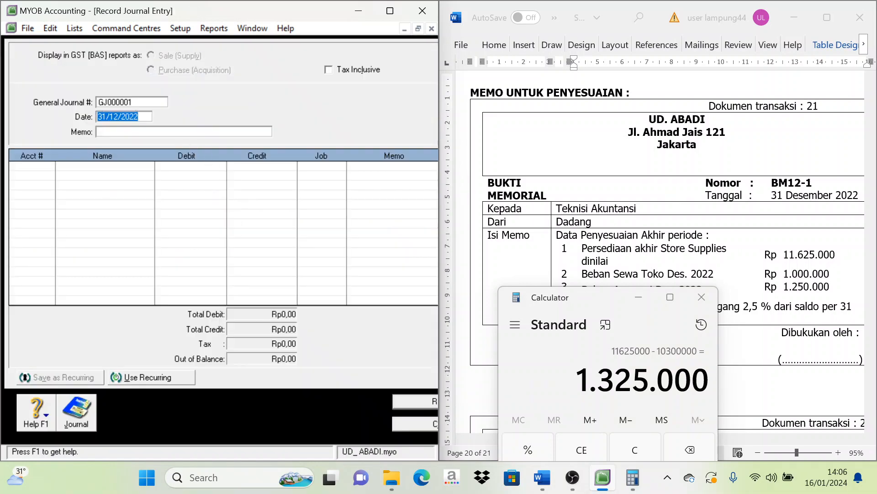
Step: Set the general journal number to BM12-1 and the memo to "Data Penyesuaian Akhir Periode"
{"action": "left_click", "coordinate": [134, 105]}
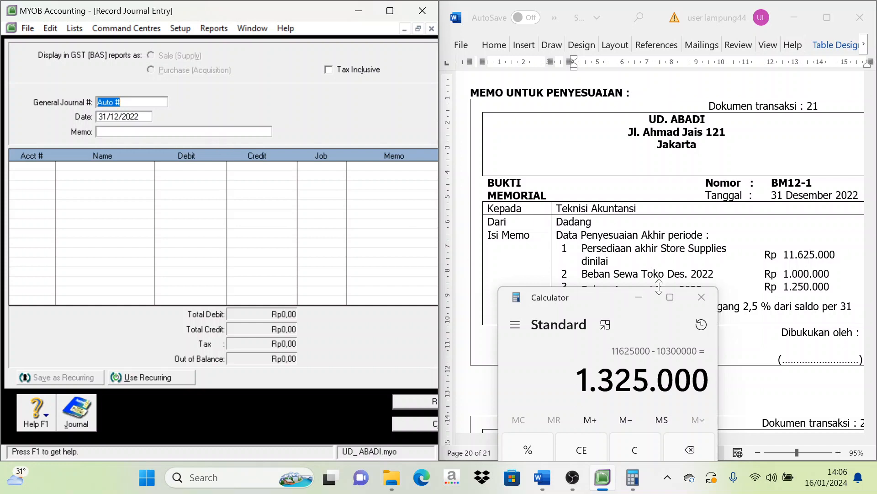
{"action": "key", "text": "Caps_Lock"}
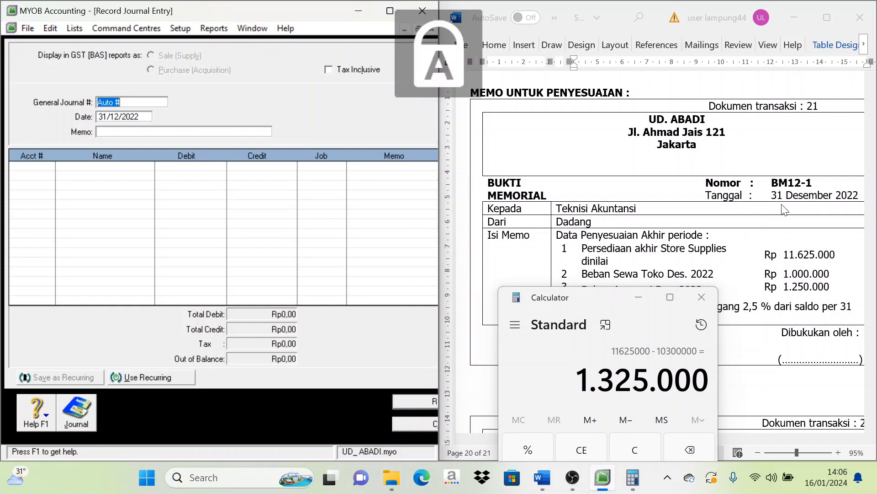
{"action": "type", "text": "BM12-1"}
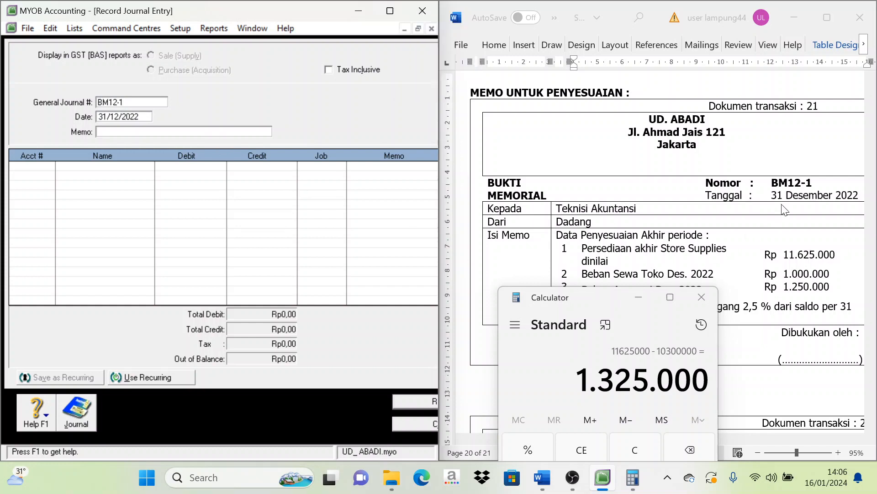
{"action": "key", "text": "Tab"}
{"action": "key", "text": "Tab"}
{"action": "type", "text": "Da"}
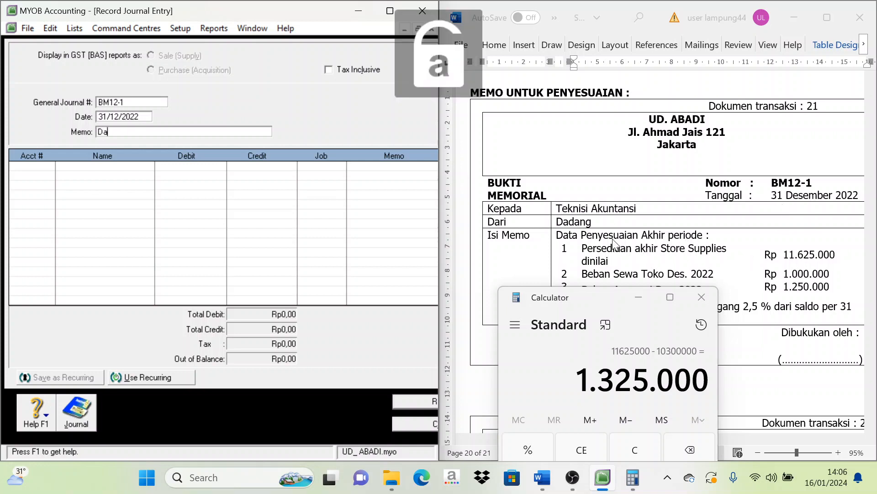
{"action": "type", "text": "ta Penyesuaian"}
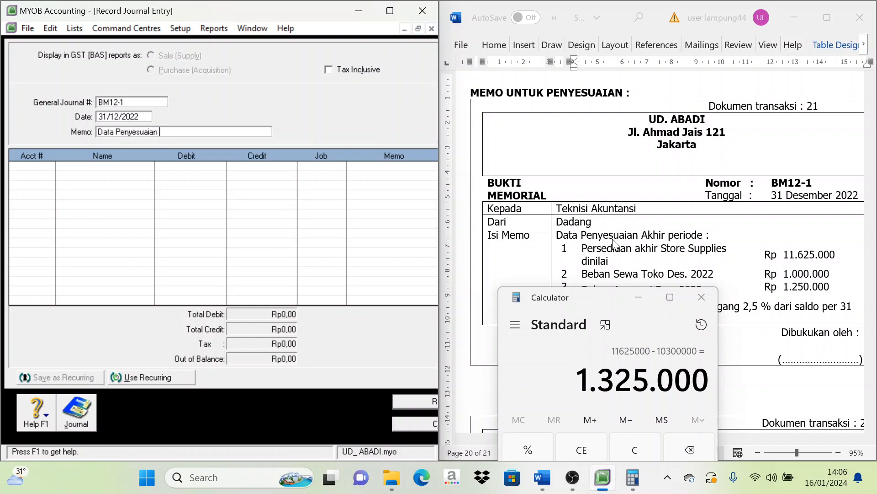
{"action": "type", "text": " Akhir Periode"}
Step: Add account 1-1600 Store Supplies as the first journal line with a debit of Rp1.325.000
{"action": "left_click", "coordinate": [50, 169]}
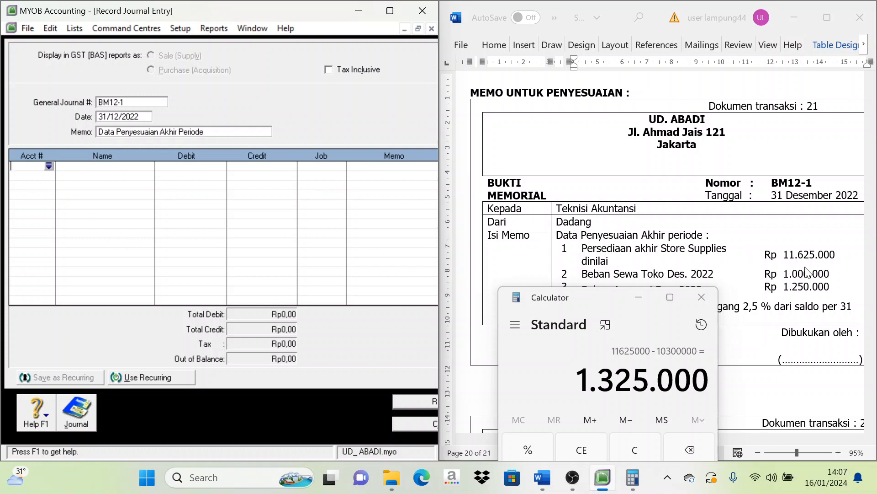
{"action": "left_click", "coordinate": [48, 166]}
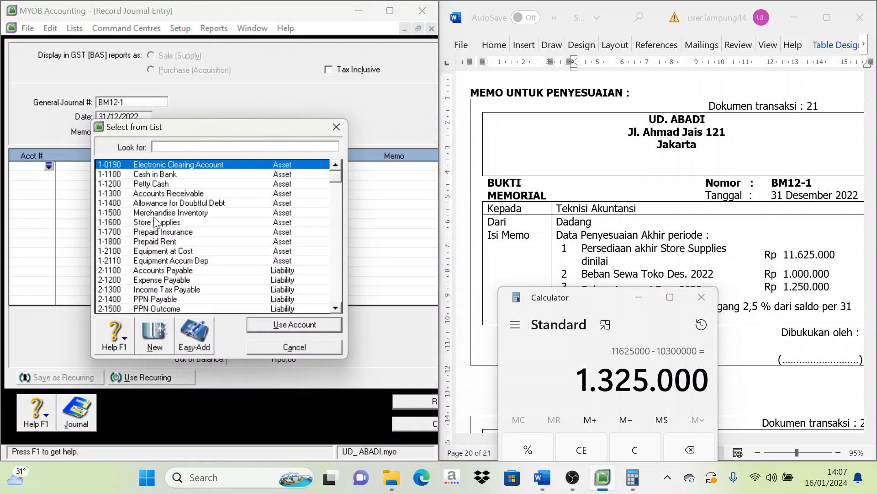
{"action": "type", "text": "1-1600"}
{"action": "left_click", "coordinate": [295, 325]}
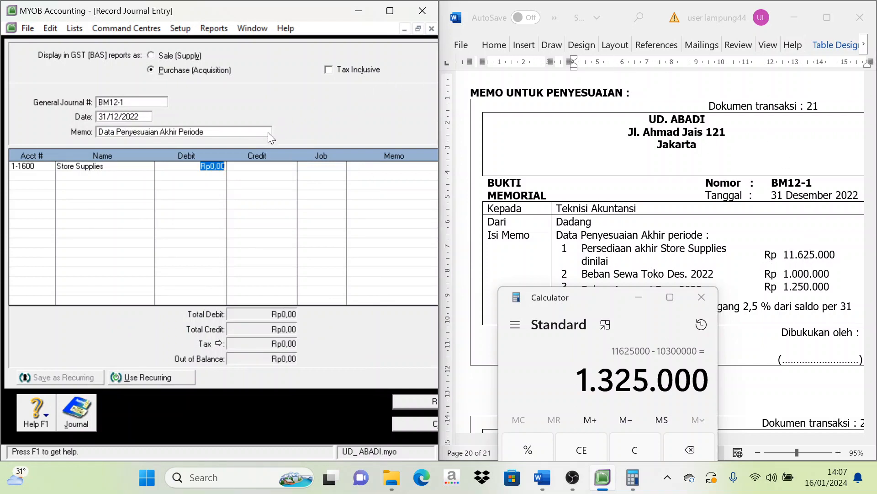
{"action": "type", "text": "1"}
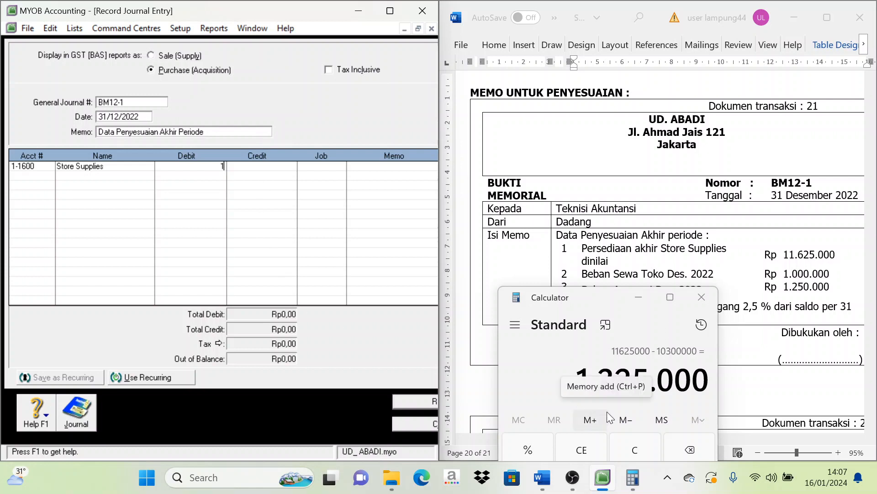
{"action": "type", "text": "325000"}
{"action": "key", "text": "Tab"}
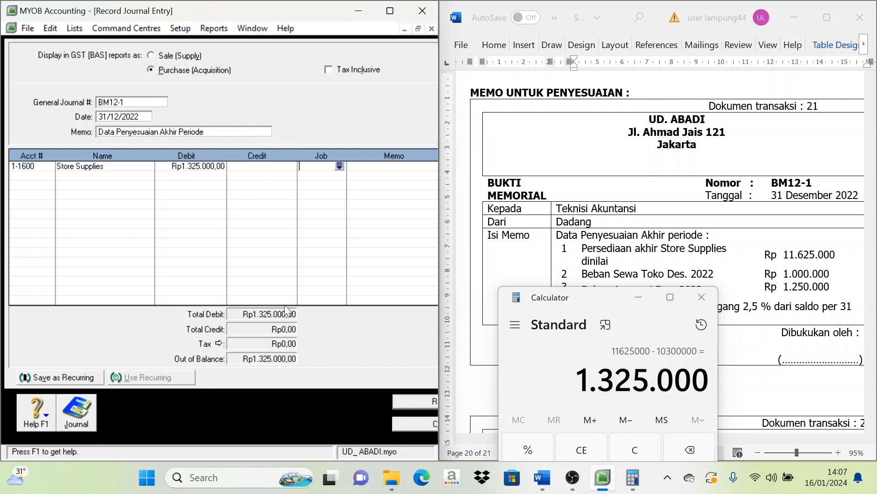
Step: Add account 6-1200 Store Supplies Expenses as the second journal line with a credit of Rp1.325.000
{"action": "left_click", "coordinate": [49, 181]}
{"action": "left_click", "coordinate": [48, 175]}
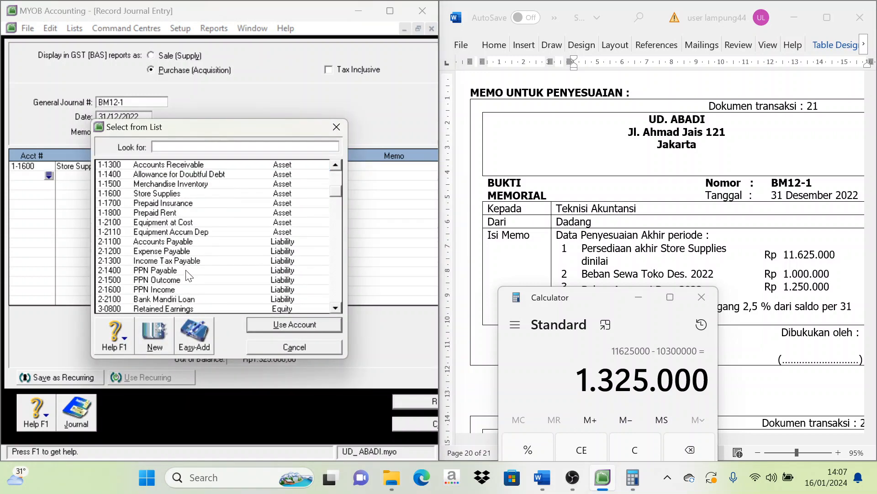
{"action": "scroll", "coordinate": [187, 272], "scroll_direction": "down", "scroll_amount": 1}
{"action": "scroll", "coordinate": [180, 261], "scroll_direction": "down", "scroll_amount": 3}
{"action": "scroll", "coordinate": [176, 277], "scroll_direction": "down", "scroll_amount": 2}
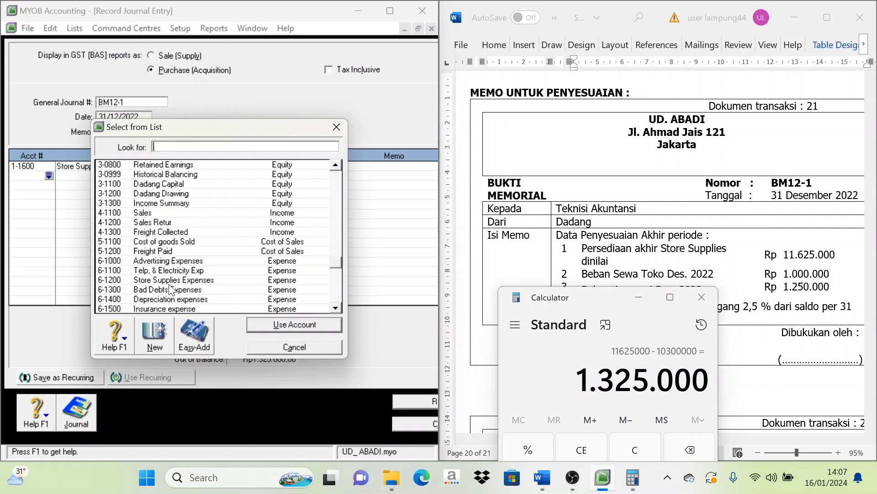
{"action": "left_click", "coordinate": [170, 280]}
{"action": "left_click", "coordinate": [284, 325]}
{"action": "key", "text": "Tab"}
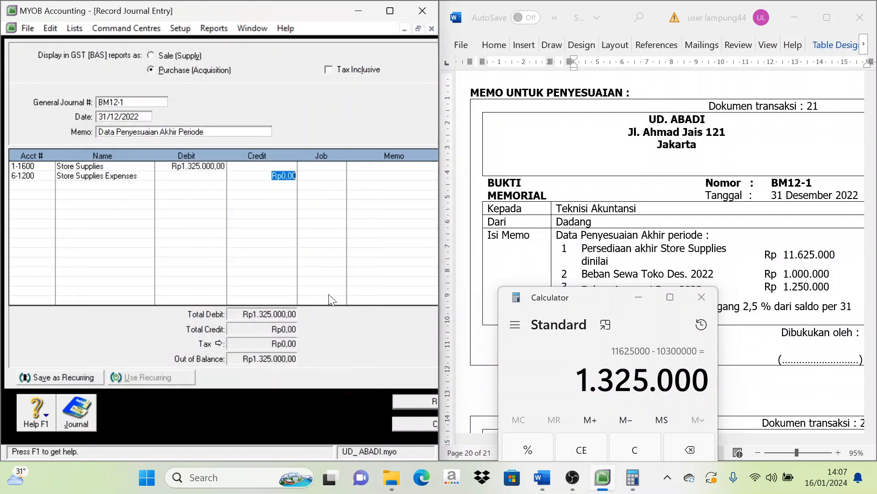
{"action": "type", "text": "1325000"}
{"action": "key", "text": "Tab"}
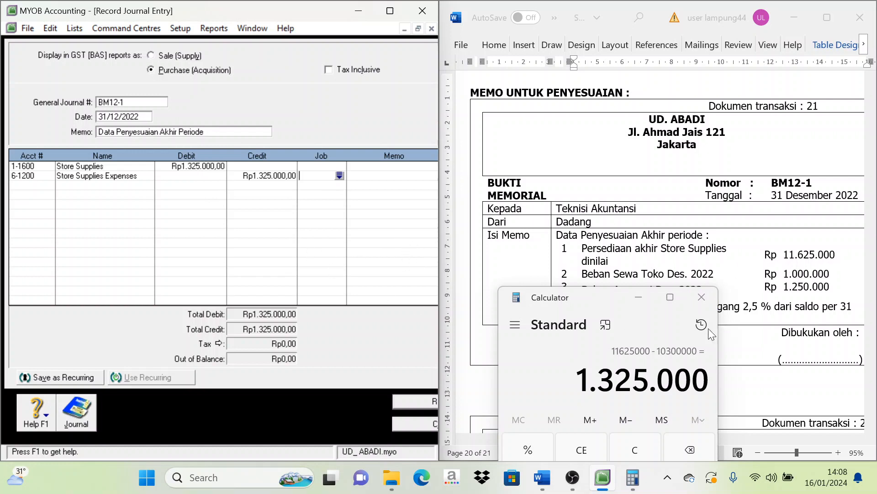
Step: Add account 6-1600 Rent Expense as the third journal line with a debit of Rp1.000.000
{"action": "left_click_drag", "start_coordinate": [600, 301], "coordinate": [605, 336]}
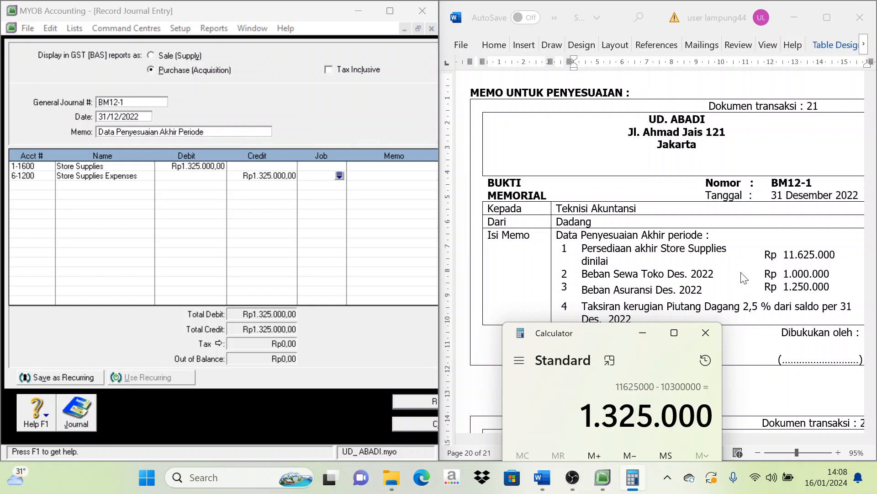
{"action": "left_click", "coordinate": [29, 185]}
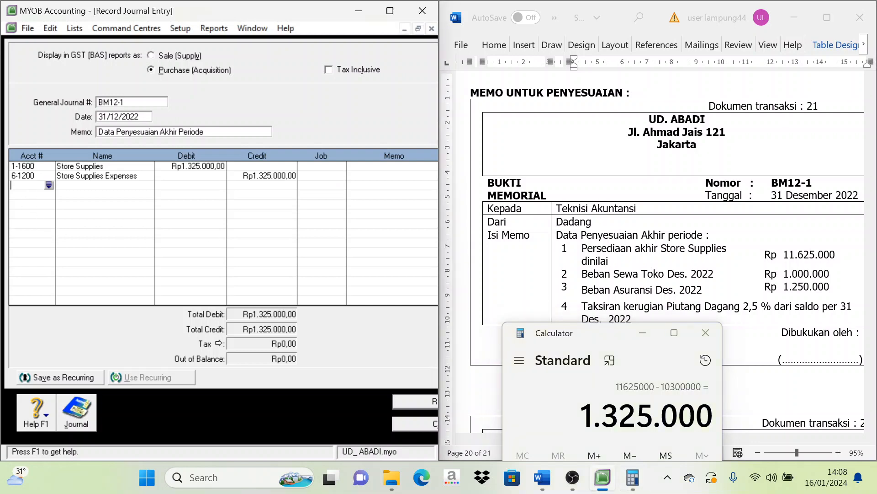
{"action": "left_click", "coordinate": [49, 185]}
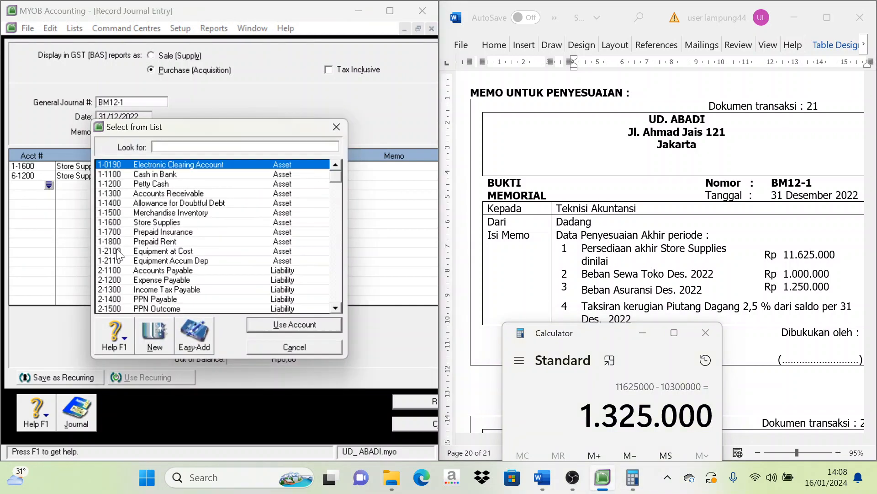
{"action": "scroll", "coordinate": [120, 258], "scroll_direction": "down", "scroll_amount": 1}
{"action": "scroll", "coordinate": [120, 265], "scroll_direction": "down", "scroll_amount": 5}
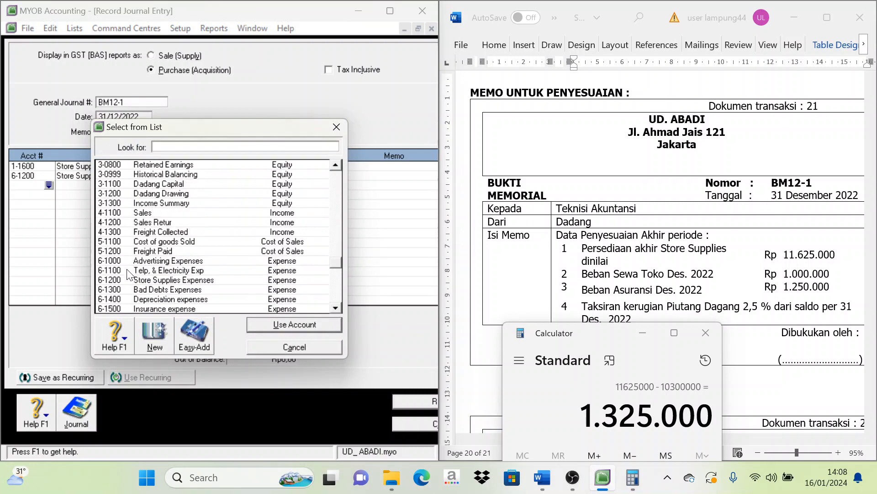
{"action": "scroll", "coordinate": [154, 274], "scroll_direction": "down", "scroll_amount": 2}
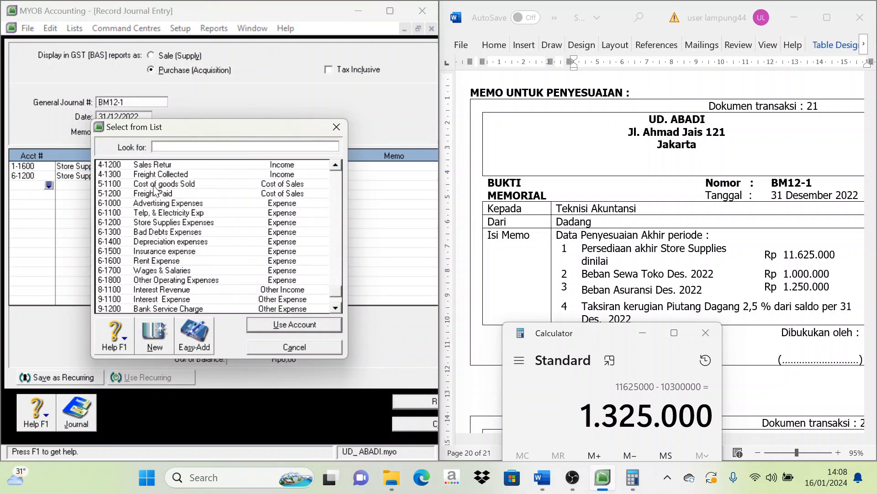
{"action": "left_click", "coordinate": [156, 261]}
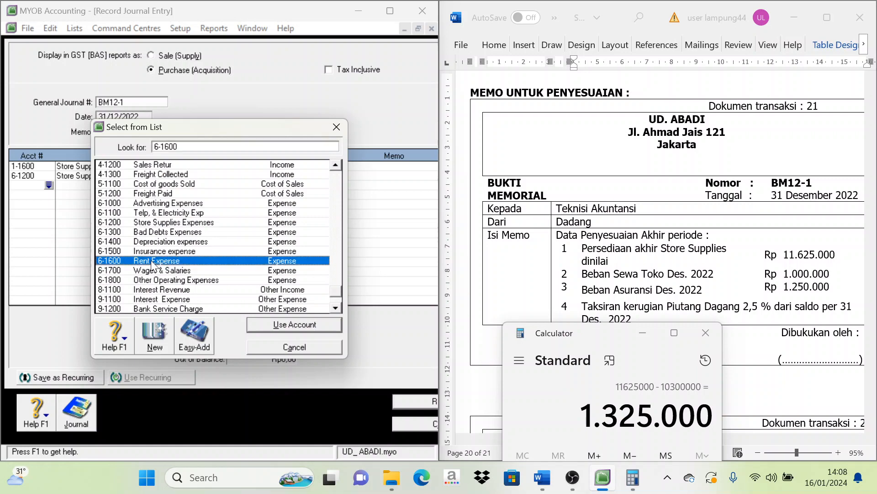
{"action": "key", "text": "Return"}
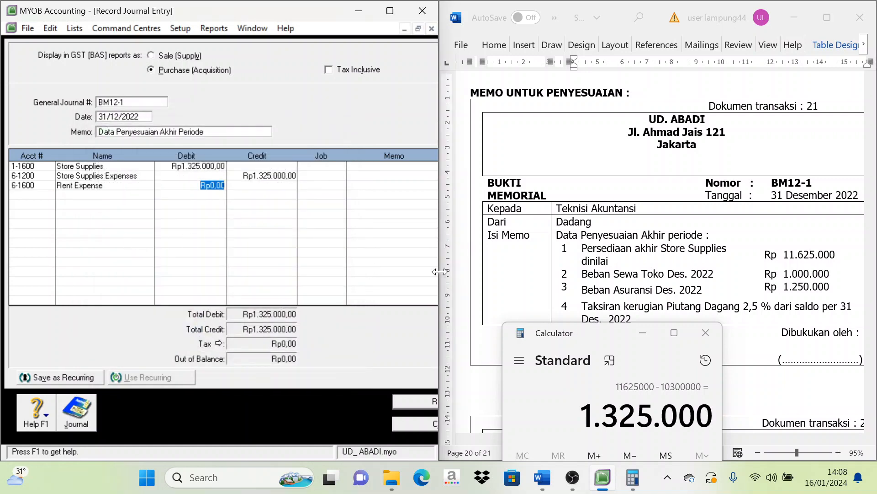
{"action": "type", "text": "1."}
{"action": "type", "text": "000.000"}
{"action": "key", "text": "Tab"}
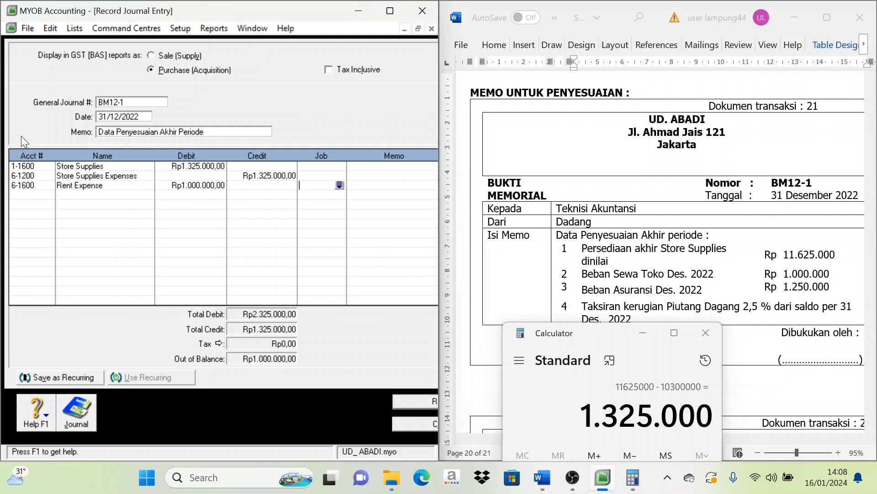
Step: Add account 1-1800 Prepaid Rent as the fourth journal line with a credit of Rp1.000.000
{"action": "left_click", "coordinate": [51, 194]}
{"action": "left_click", "coordinate": [50, 195]}
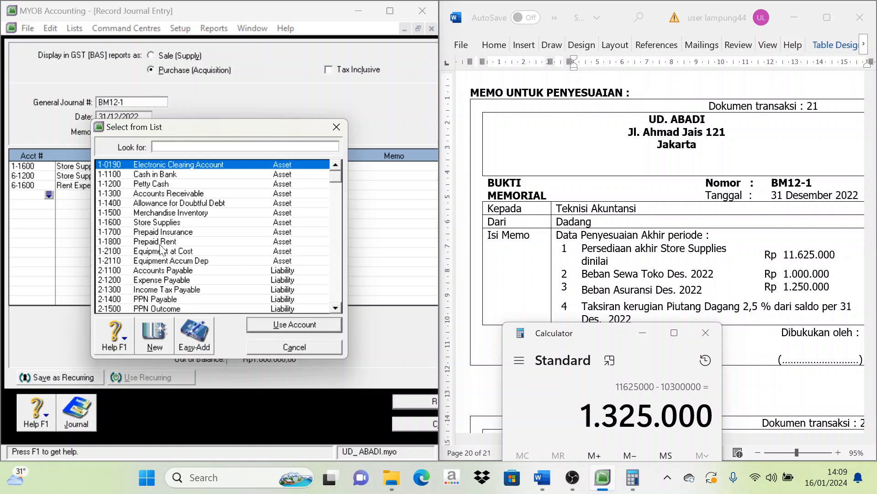
{"action": "left_click", "coordinate": [161, 241]}
{"action": "left_click", "coordinate": [276, 323]}
{"action": "key", "text": "Tab"}
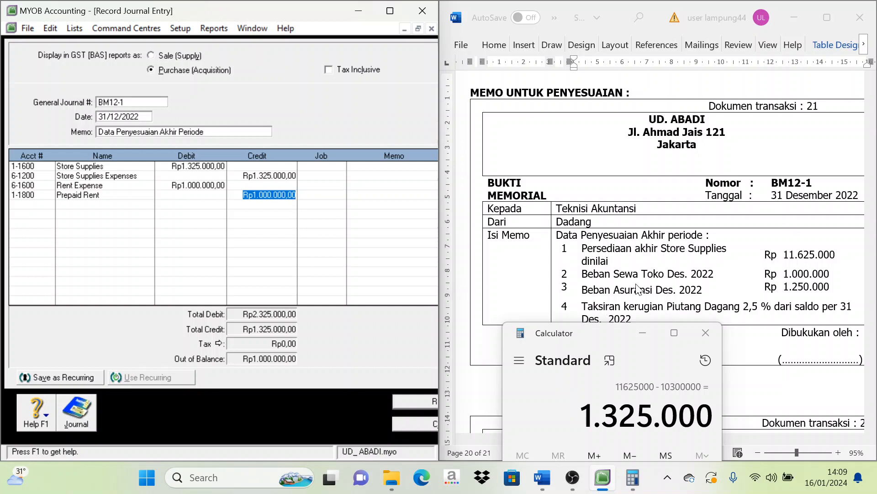
Step: Add account 6-1500 Insurance expense as the fifth journal line with a debit of Rp1.250.000
{"action": "scroll", "coordinate": [637, 288], "scroll_direction": "down", "scroll_amount": 1}
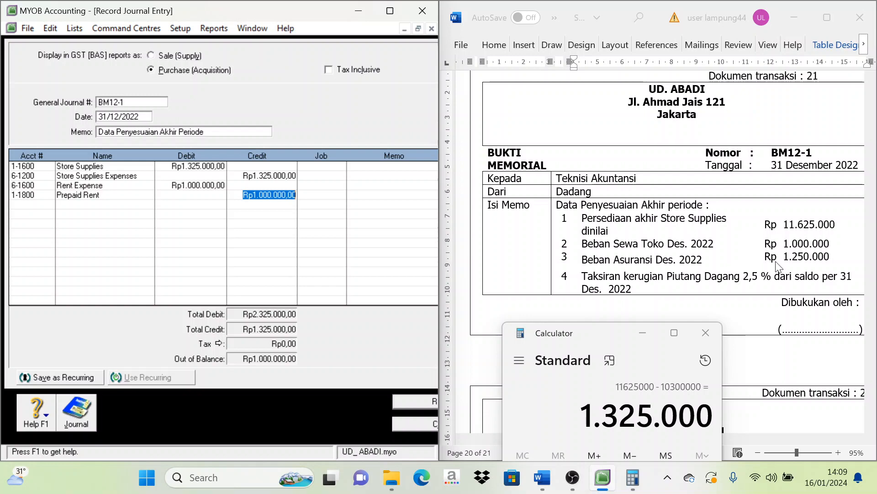
{"action": "left_click", "coordinate": [46, 204]}
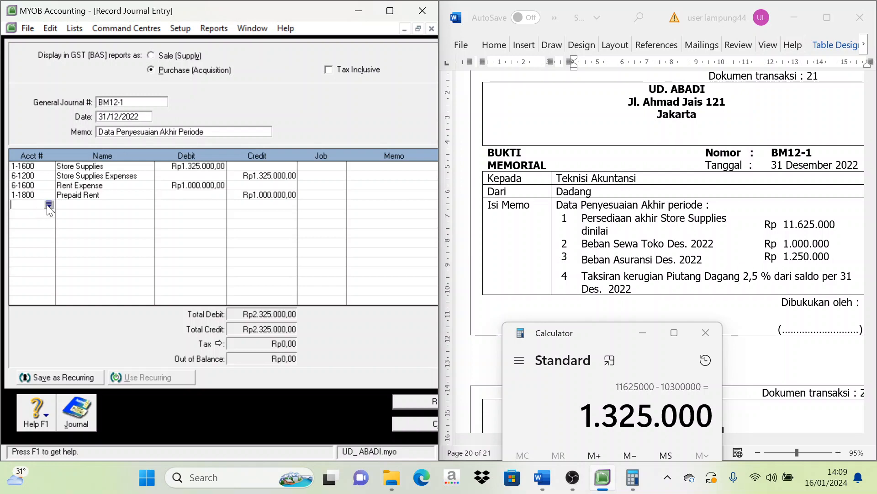
{"action": "left_click", "coordinate": [50, 205]}
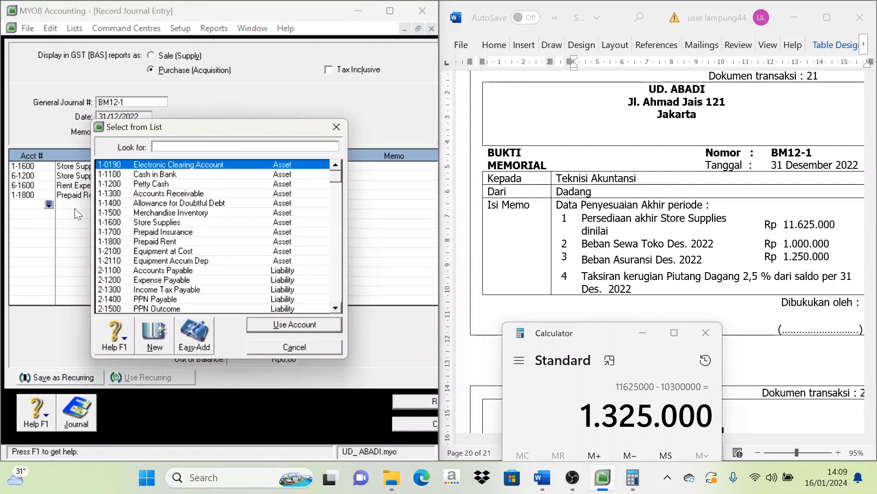
{"action": "scroll", "coordinate": [158, 293], "scroll_direction": "down", "scroll_amount": 5}
{"action": "scroll", "coordinate": [159, 296], "scroll_direction": "down", "scroll_amount": 1}
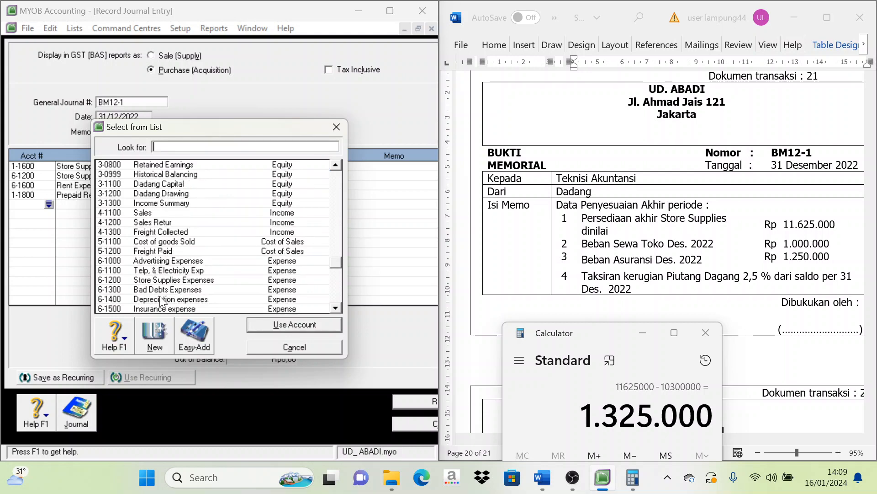
{"action": "left_click", "coordinate": [161, 309]}
{"action": "left_click", "coordinate": [276, 325]}
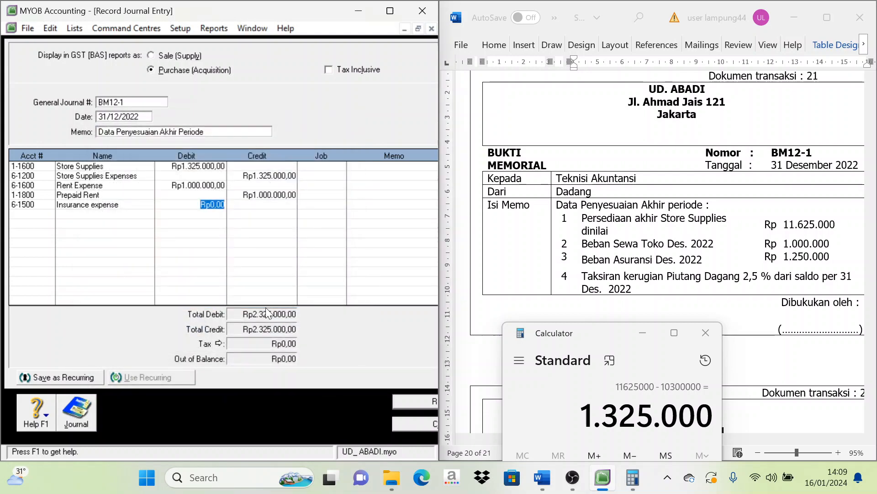
{"action": "type", "text": "1.250.00"}
{"action": "type", "text": "0000"}
Step: Add account 1-1700 Prepaid Insurance as the sixth journal line with a credit of Rp1.250.000
{"action": "left_click", "coordinate": [36, 215]}
{"action": "left_click", "coordinate": [49, 214]}
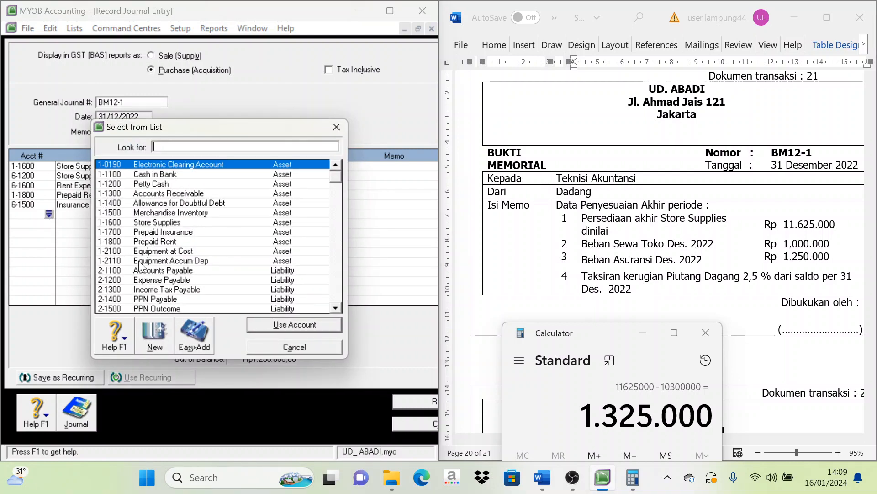
{"action": "left_click", "coordinate": [121, 232]}
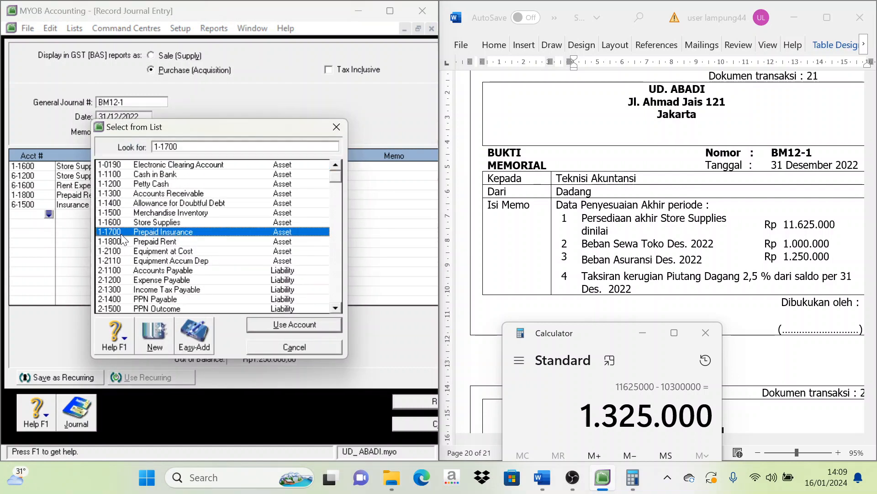
{"action": "left_click", "coordinate": [282, 326]}
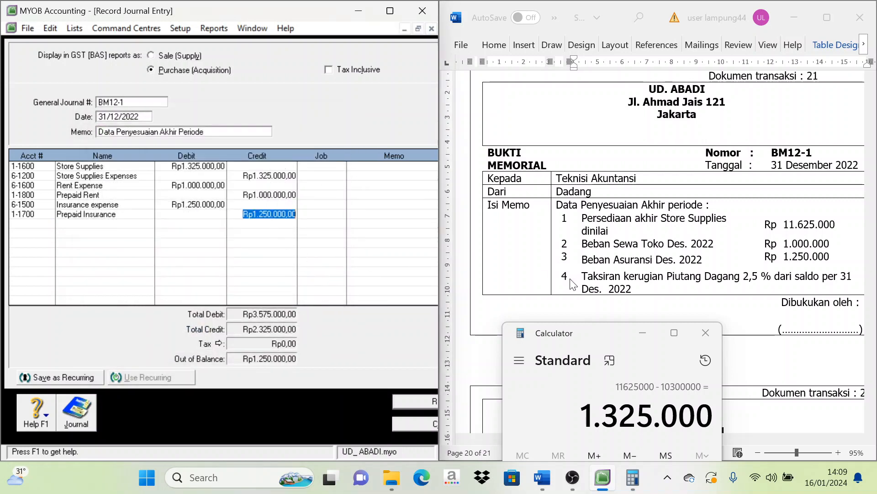
Step: Open the accounts list and select 1-1300 Accounts Receivable to check its balance for the bad debt estimate
{"action": "scroll", "coordinate": [636, 274], "scroll_direction": "down", "scroll_amount": 1}
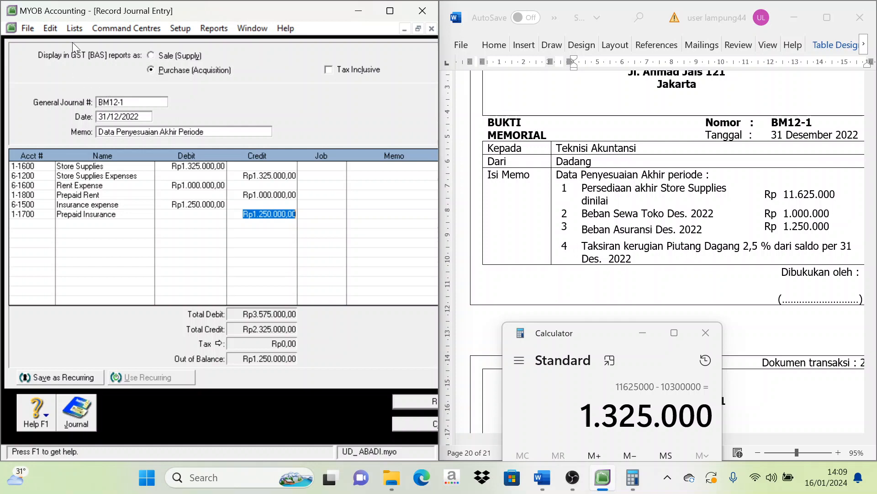
{"action": "left_click", "coordinate": [75, 30]}
{"action": "left_click", "coordinate": [89, 44]}
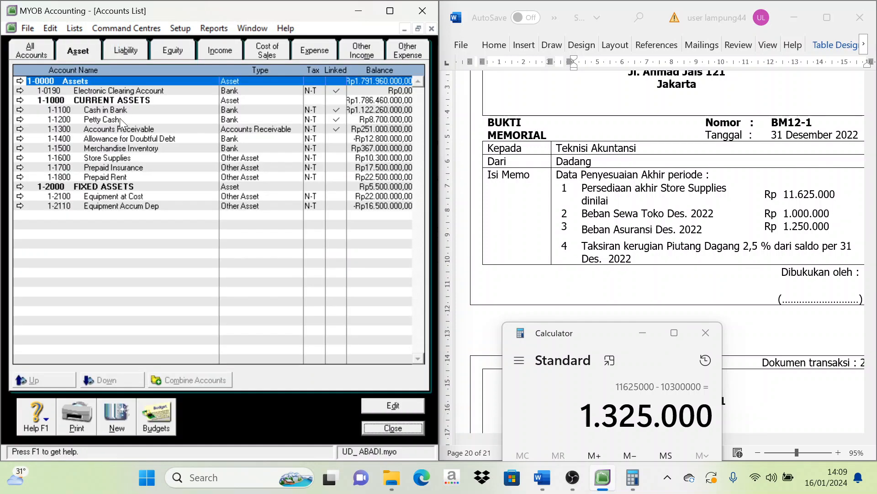
{"action": "left_click", "coordinate": [106, 129]}
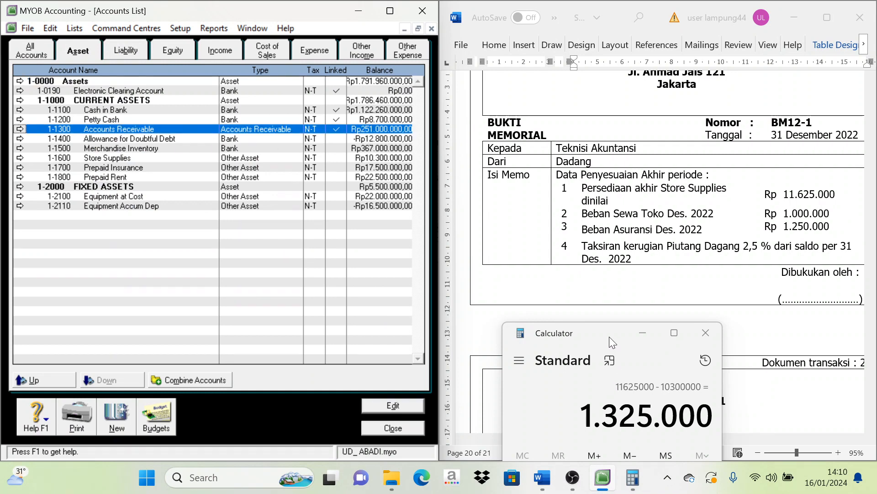
Step: Clear the previous calculation in Calculator and compute 2,5% of the Accounts Receivable balance of 251.000.000
{"action": "left_click_drag", "start_coordinate": [610, 337], "coordinate": [507, 275]}
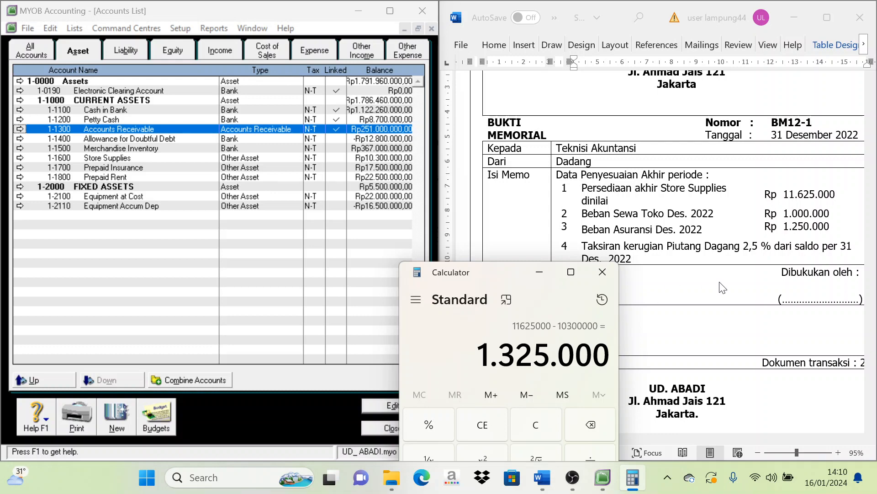
{"action": "left_click", "coordinate": [536, 424]}
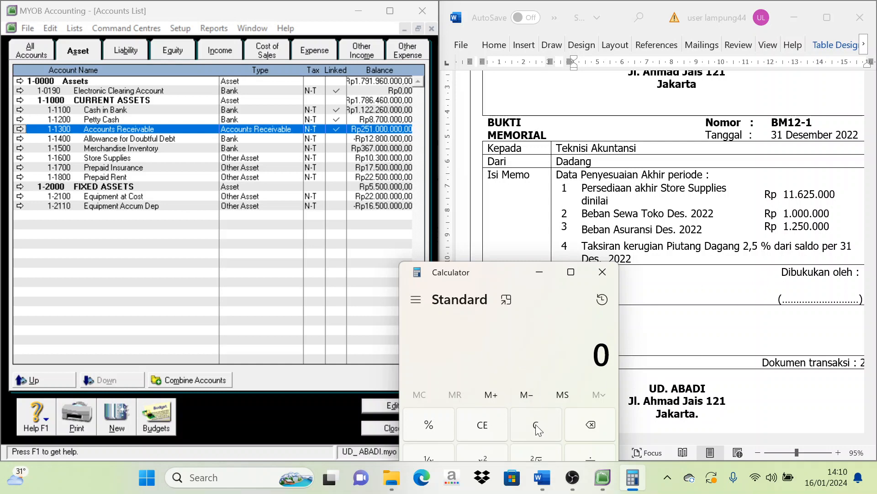
{"action": "type", "text": "251"}
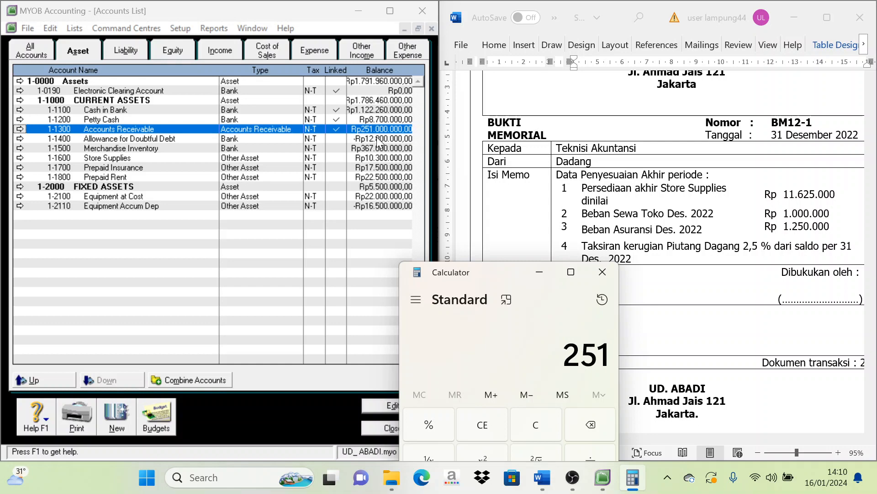
{"action": "type", "text": ".000.000"}
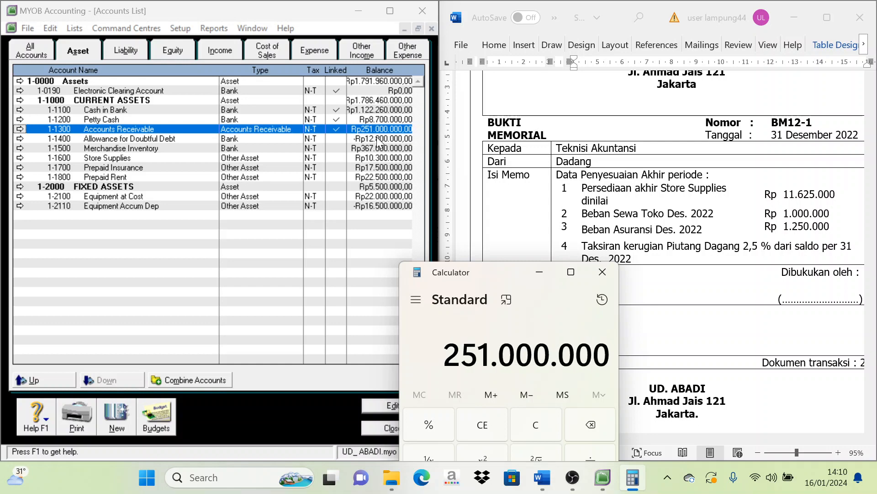
{"action": "left_click_drag", "start_coordinate": [493, 278], "coordinate": [508, 190]}
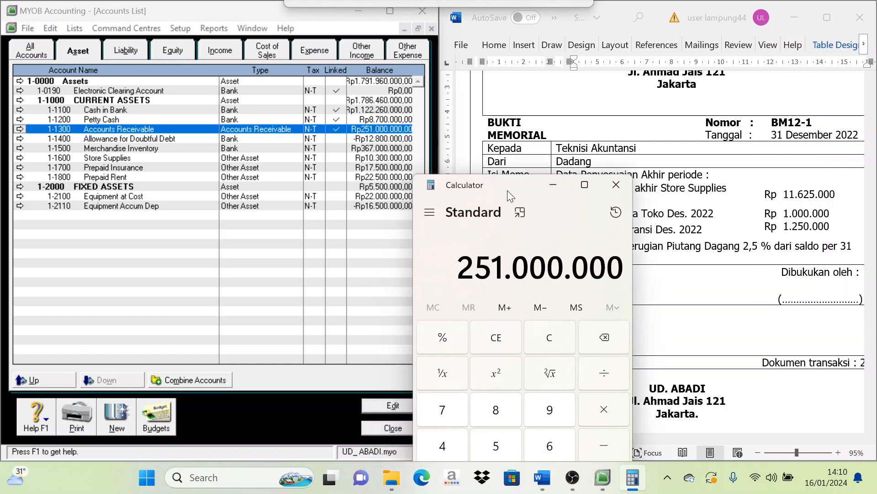
{"action": "left_click", "coordinate": [615, 416]}
{"action": "type", "text": "2,5"}
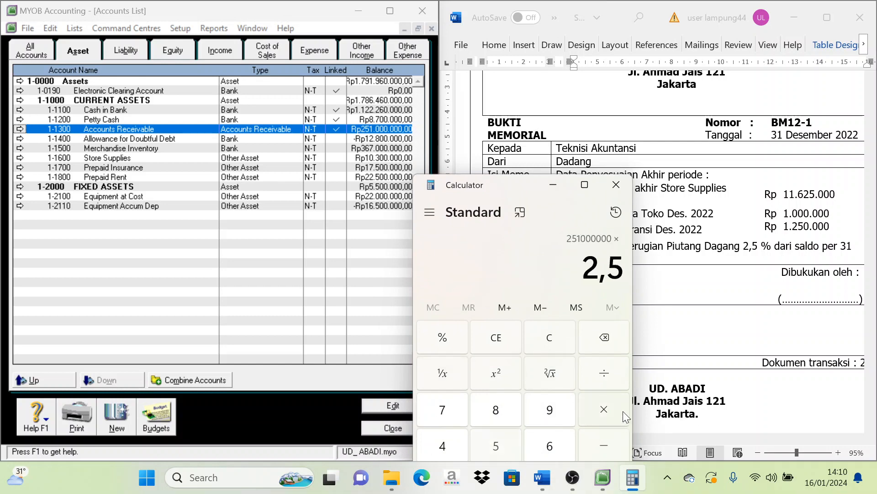
{"action": "key", "text": "shift+5"}
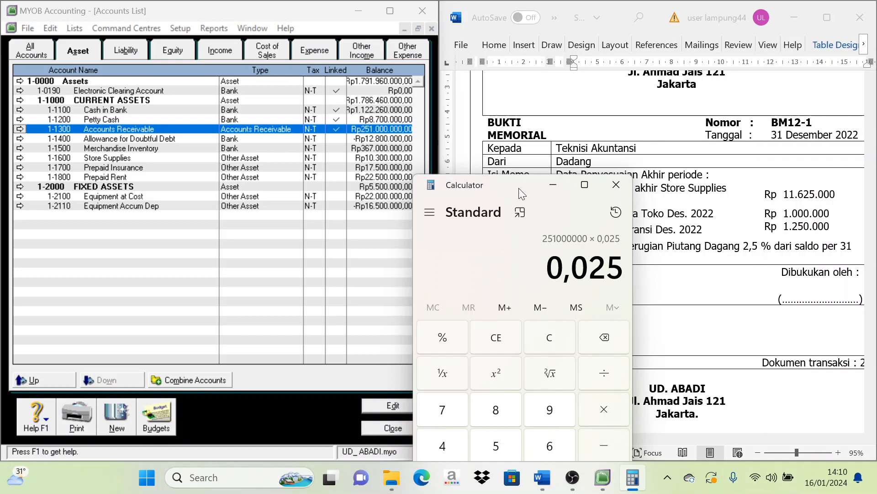
{"action": "left_click_drag", "start_coordinate": [519, 186], "coordinate": [517, 124]}
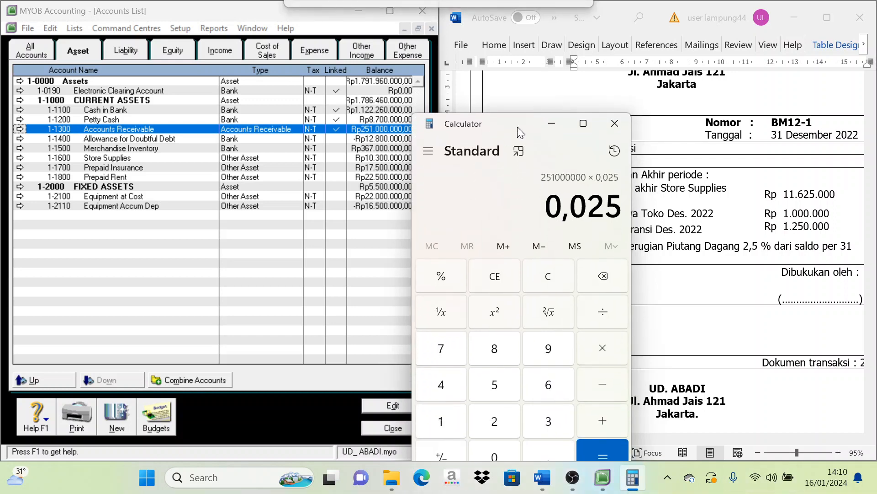
{"action": "left_click", "coordinate": [603, 450]}
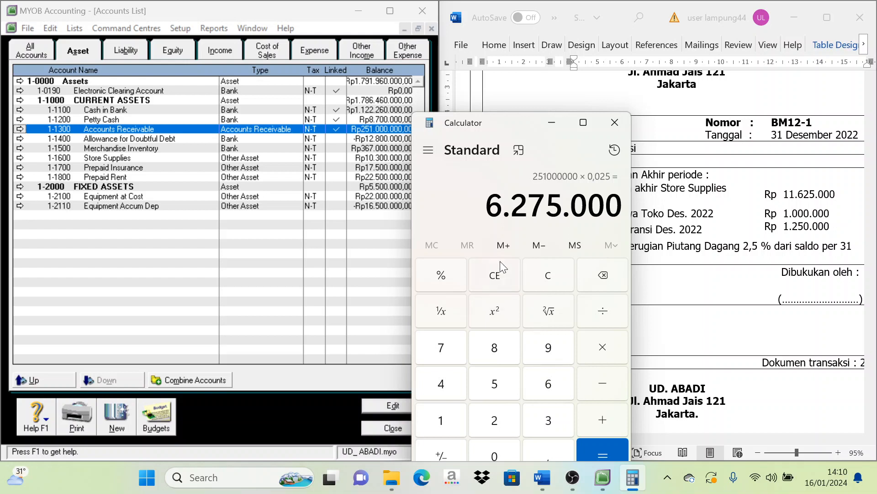
Step: Subtract the Allowance for Doubtful Debt balance of 12.800.000 from 6.275.000 in Calculator, keeping the source memo readable
{"action": "left_click_drag", "start_coordinate": [515, 122], "coordinate": [585, 257]}
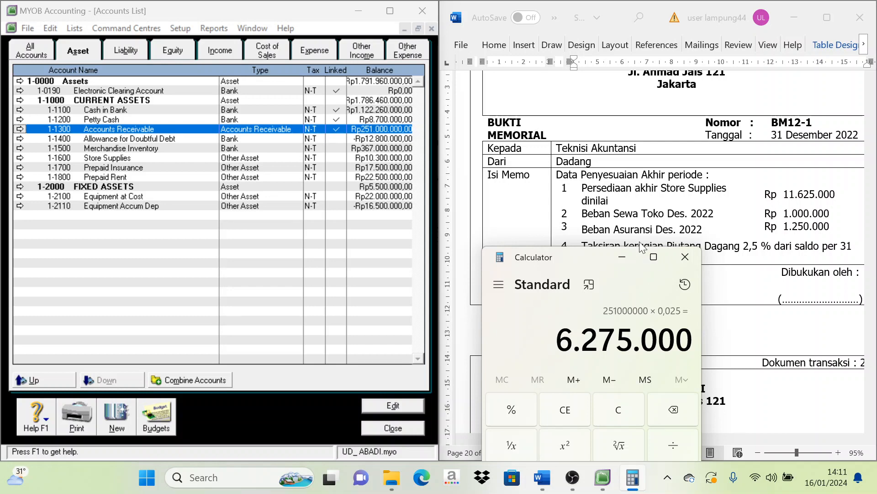
{"action": "left_click_drag", "start_coordinate": [577, 257], "coordinate": [567, 130]}
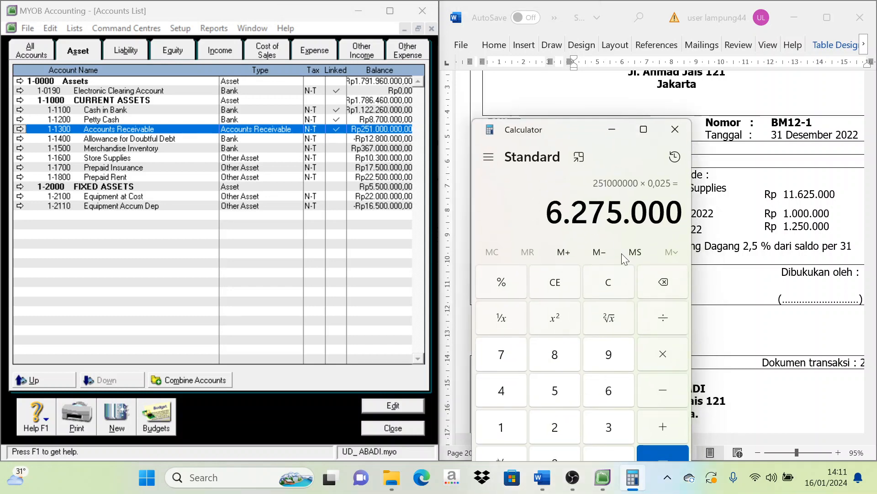
{"action": "left_click", "coordinate": [664, 395]}
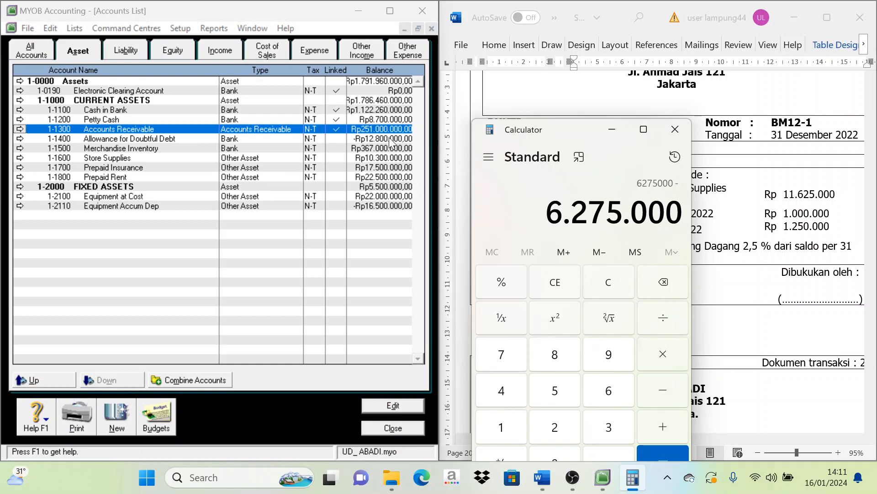
{"action": "type", "text": "128"}
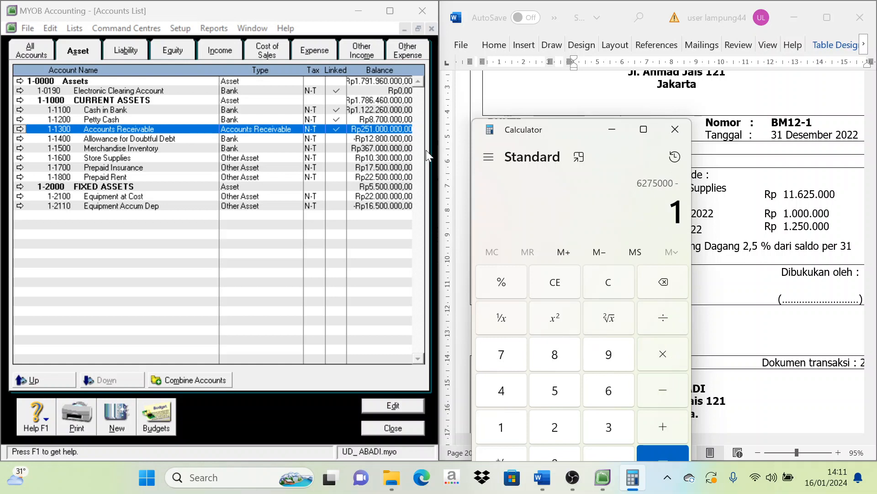
{"action": "type", "text": "000"}
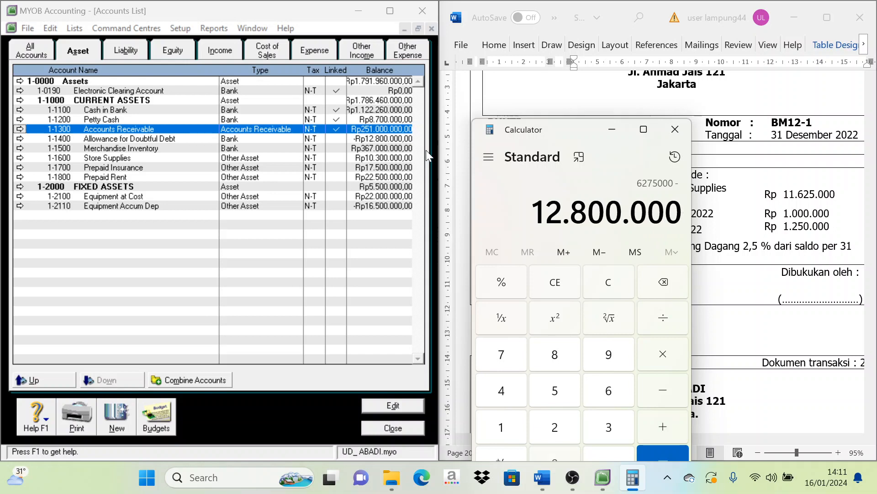
{"action": "left_click", "coordinate": [176, 138]}
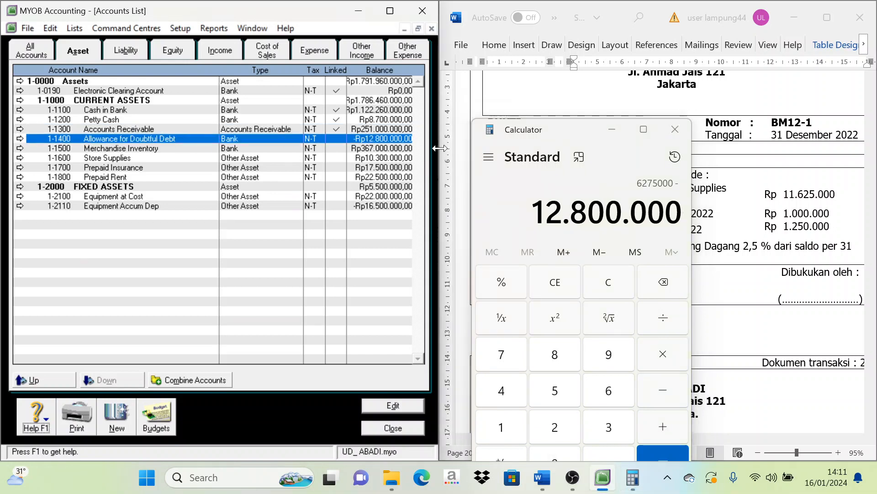
{"action": "key", "text": "Tab"}
{"action": "left_click", "coordinate": [662, 444]}
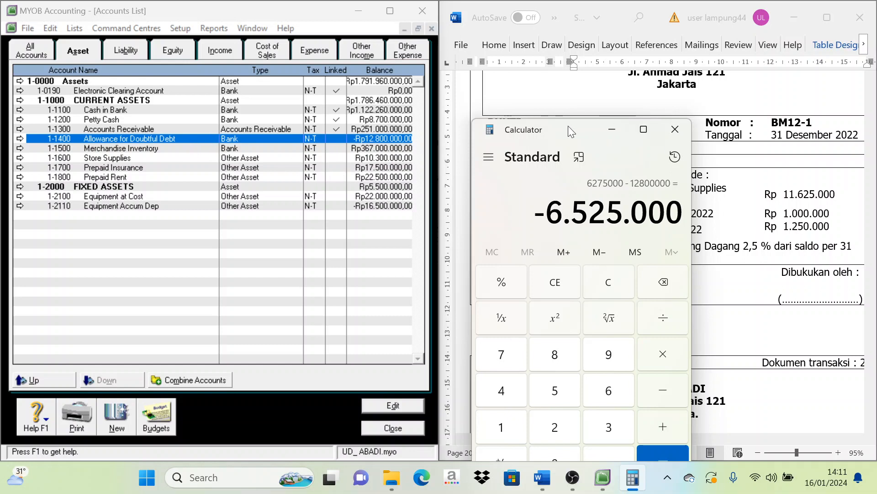
{"action": "left_click_drag", "start_coordinate": [568, 126], "coordinate": [583, 311]}
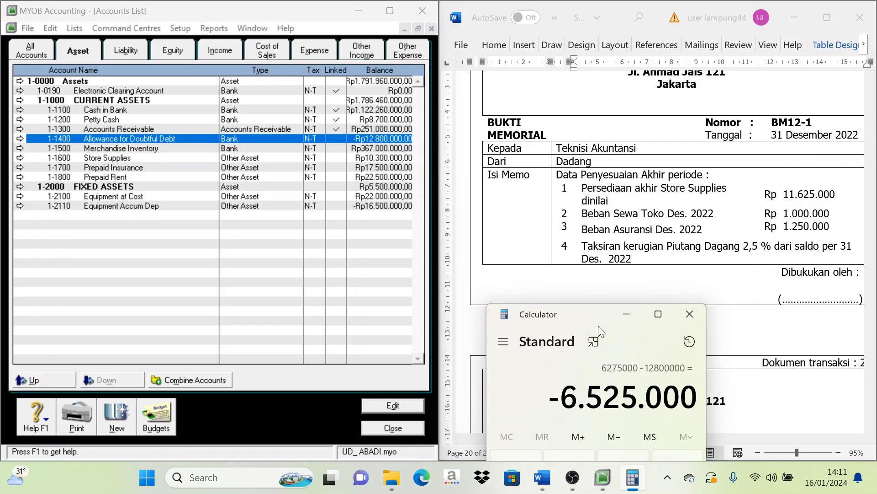
{"action": "left_click_drag", "start_coordinate": [592, 316], "coordinate": [579, 300]}
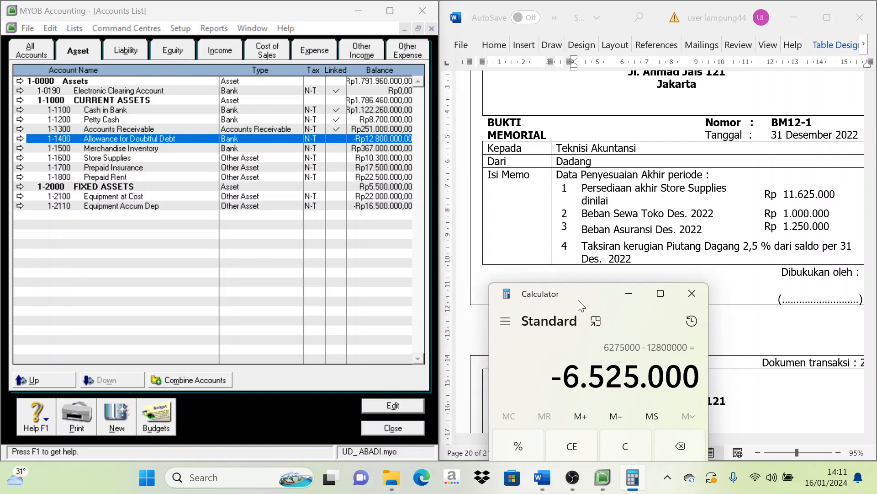
Step: Close the accounts list and add account 1-1400 Allowance for Doubtful Debt as the seventh journal line with a debit of Rp6.525.000
{"action": "left_click", "coordinate": [398, 430]}
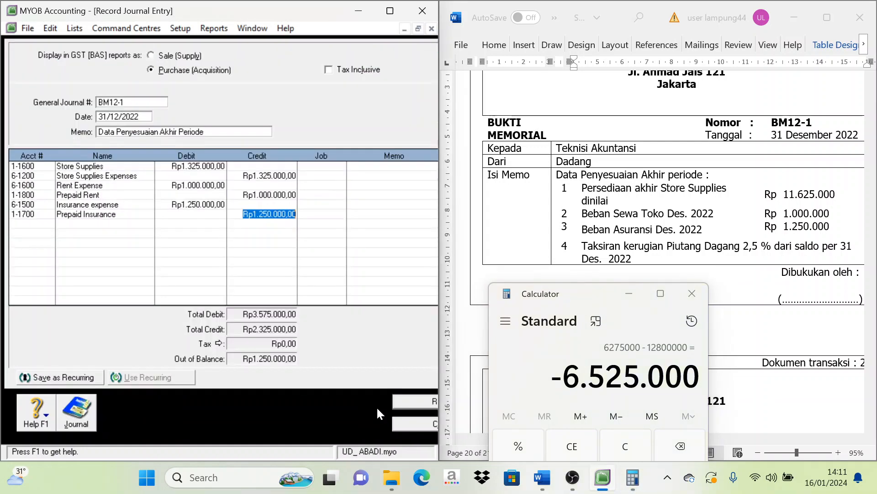
{"action": "left_click", "coordinate": [39, 232]}
{"action": "left_click", "coordinate": [48, 223]}
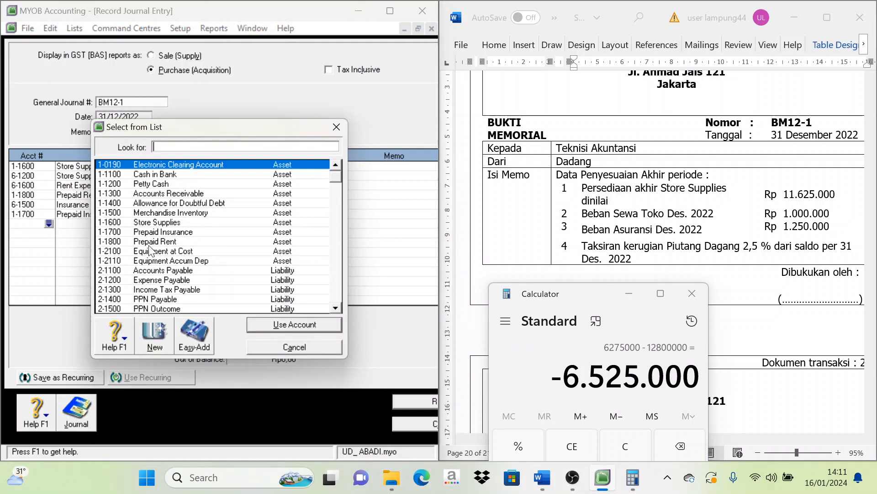
{"action": "left_click", "coordinate": [153, 203]}
{"action": "left_click", "coordinate": [293, 324]}
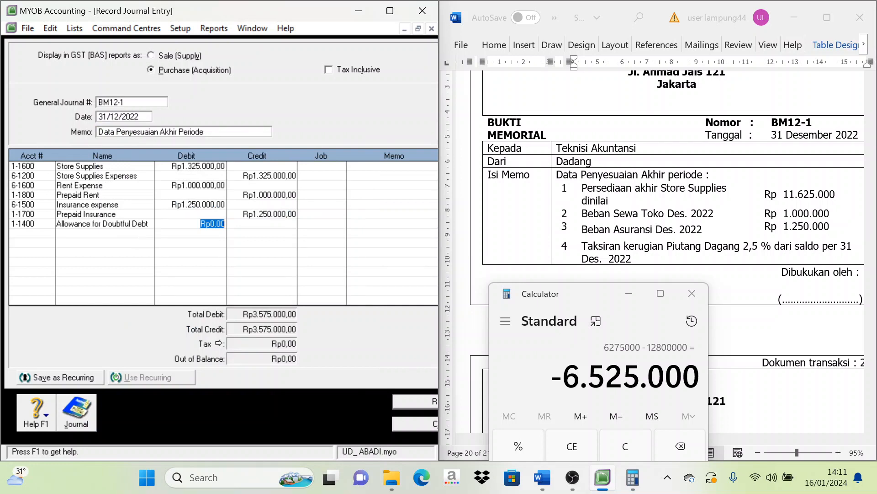
{"action": "type", "text": "6."}
{"action": "type", "text": "525.000"}
{"action": "key", "text": "Tab"}
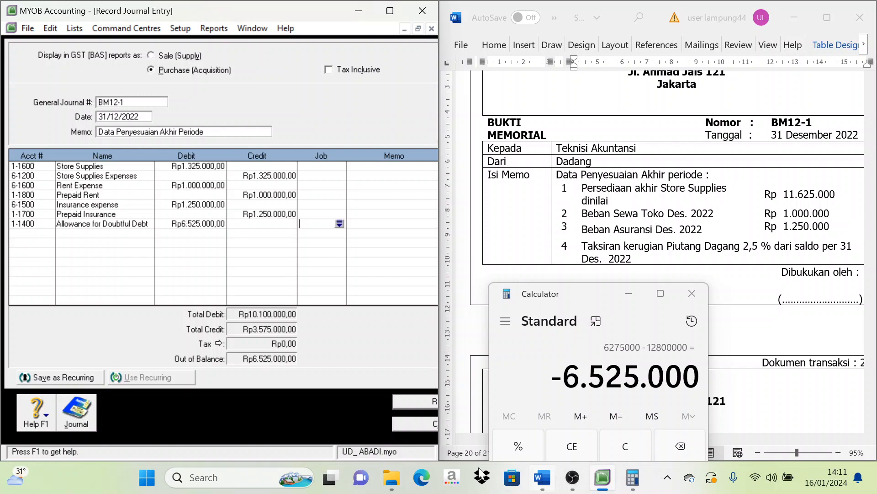
Step: Add account 6-1300 Bad Debts Expenses as the eighth journal line with a credit of Rp6.525.000
{"action": "left_click", "coordinate": [48, 234]}
{"action": "left_click", "coordinate": [49, 233]}
{"action": "scroll", "coordinate": [133, 274], "scroll_direction": "down", "scroll_amount": 2}
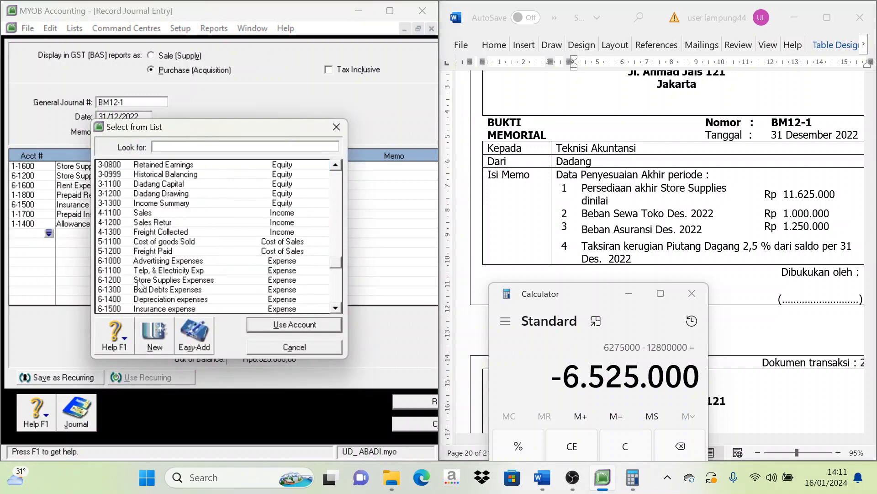
{"action": "type", "text": "6-1300"}
{"action": "left_click", "coordinate": [278, 325]}
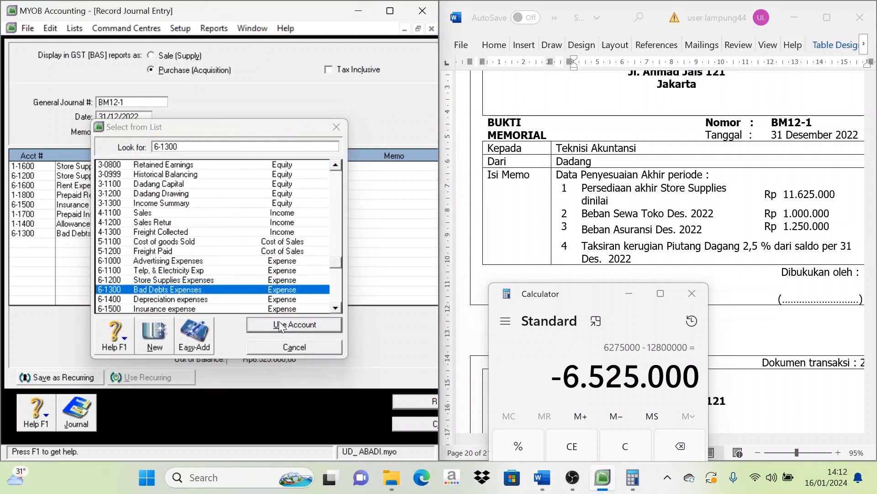
{"action": "key", "text": "Tab"}
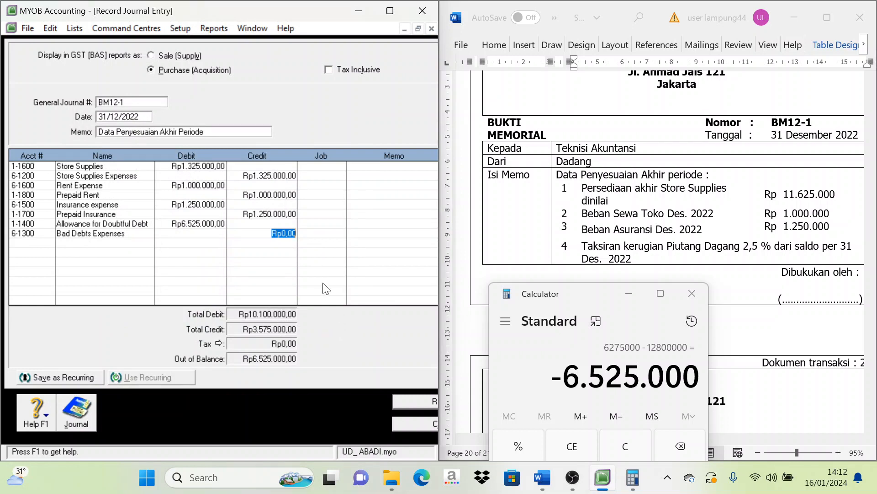
{"action": "type", "text": "6."}
{"action": "type", "text": "525.000"}
{"action": "key", "text": "Tab"}
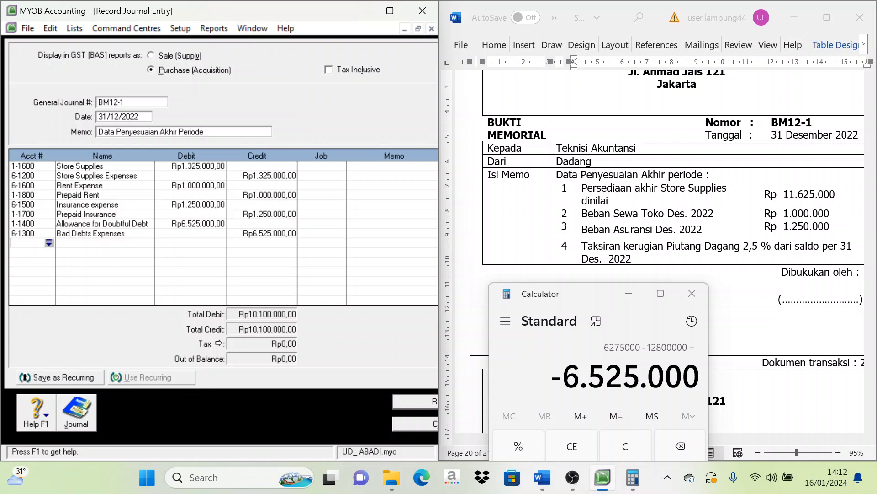
Step: Review the asset balances in the accounts list against the bad debt estimate in the memo, and return to the journal entry
{"action": "left_click", "coordinate": [75, 28]}
{"action": "left_click", "coordinate": [93, 41]}
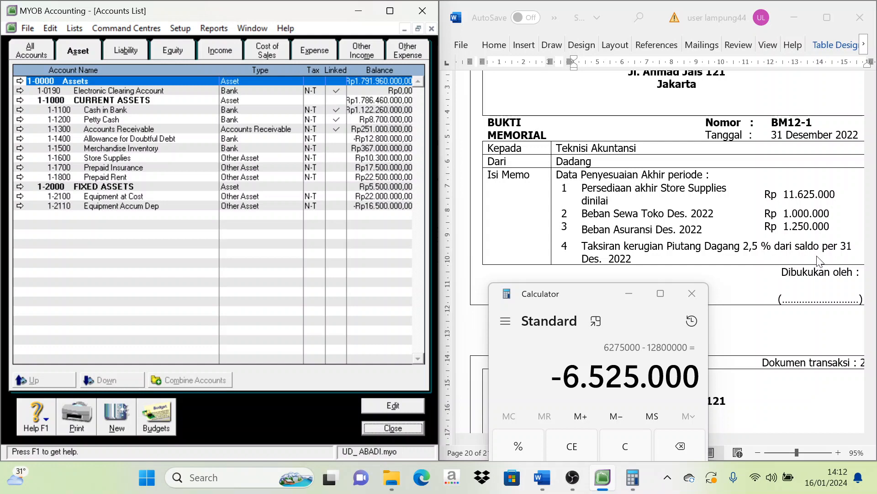
{"action": "left_click", "coordinate": [393, 428]}
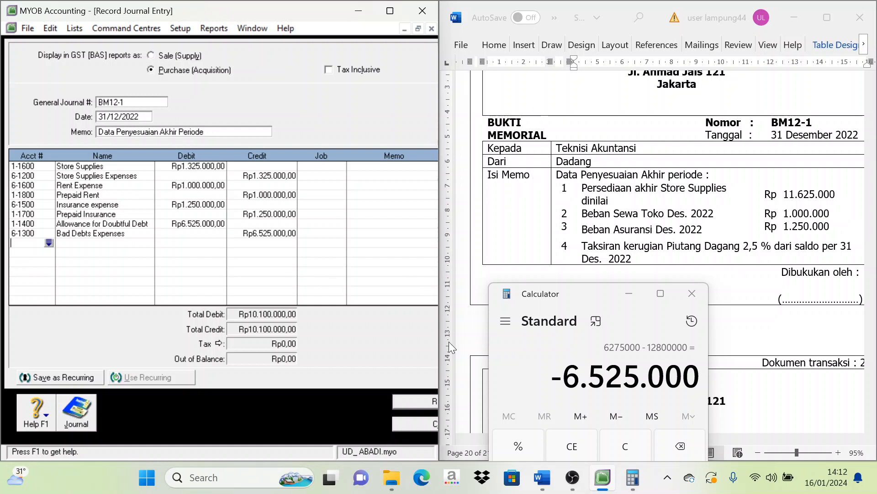
Step: Check the journal lines against memo BM12-1 and record the journal entry
{"action": "left_click_drag", "start_coordinate": [595, 297], "coordinate": [624, 384]}
{"action": "scroll", "coordinate": [508, 160], "scroll_direction": "down", "scroll_amount": 1}
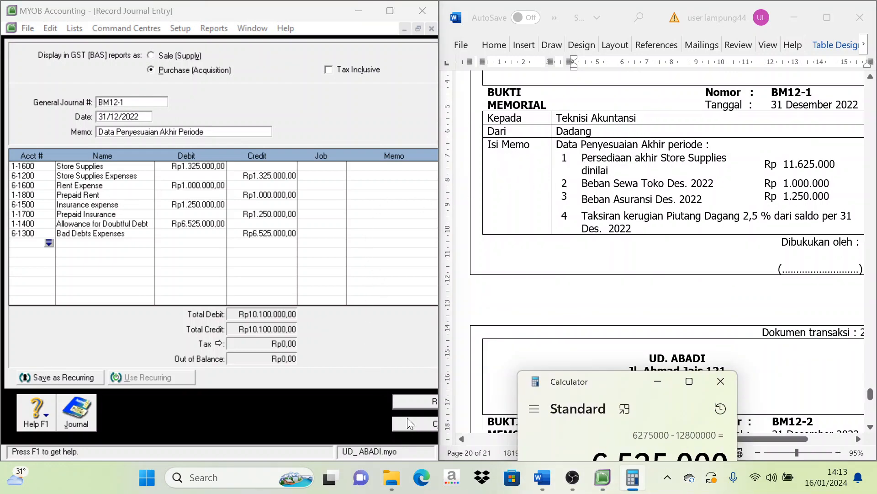
{"action": "left_click", "coordinate": [418, 400]}
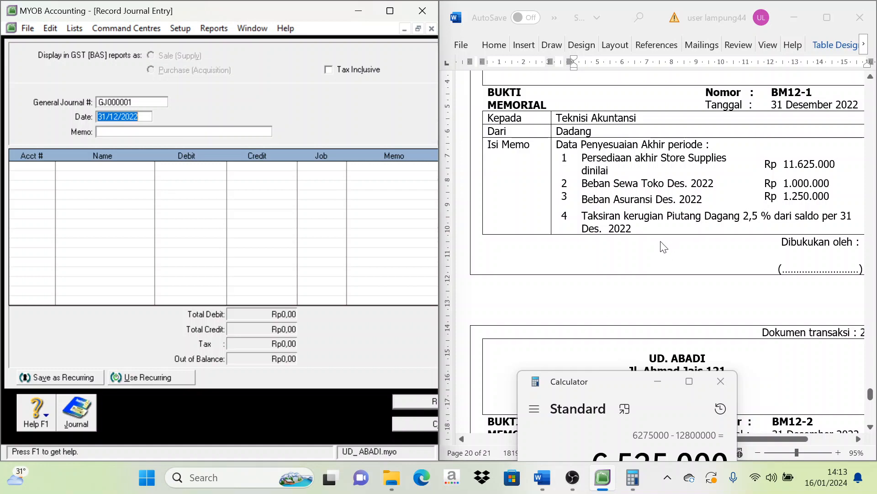
Step: Bring memo BM12-2 into view and fill in the new journal's number bm12-2, date 31/12/2022 and memo "penyusutan aset dan beban gaji"
{"action": "scroll", "coordinate": [661, 242], "scroll_direction": "down", "scroll_amount": 5}
{"action": "scroll", "coordinate": [651, 261], "scroll_direction": "down", "scroll_amount": 2}
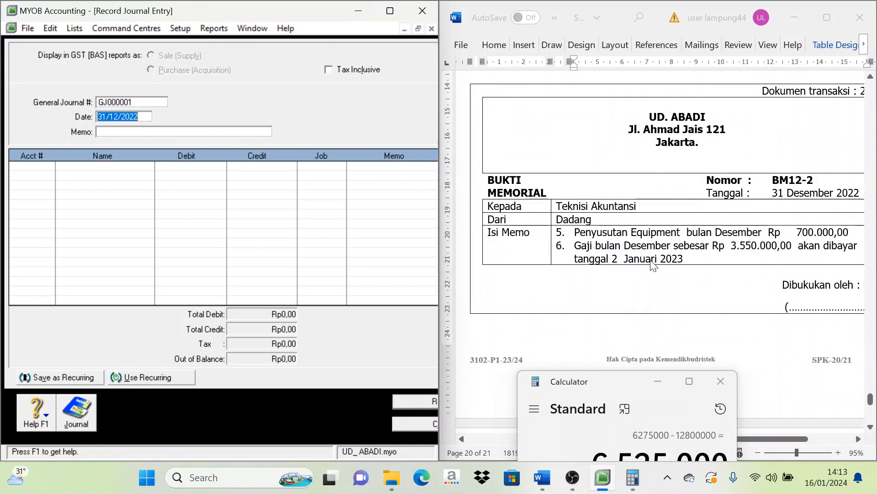
{"action": "scroll", "coordinate": [653, 265], "scroll_direction": "down", "scroll_amount": 1}
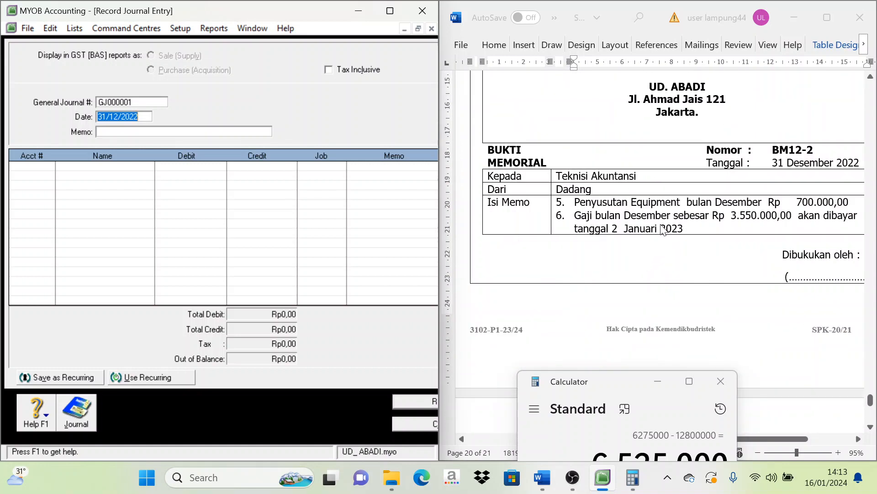
{"action": "key", "text": "super+Down"}
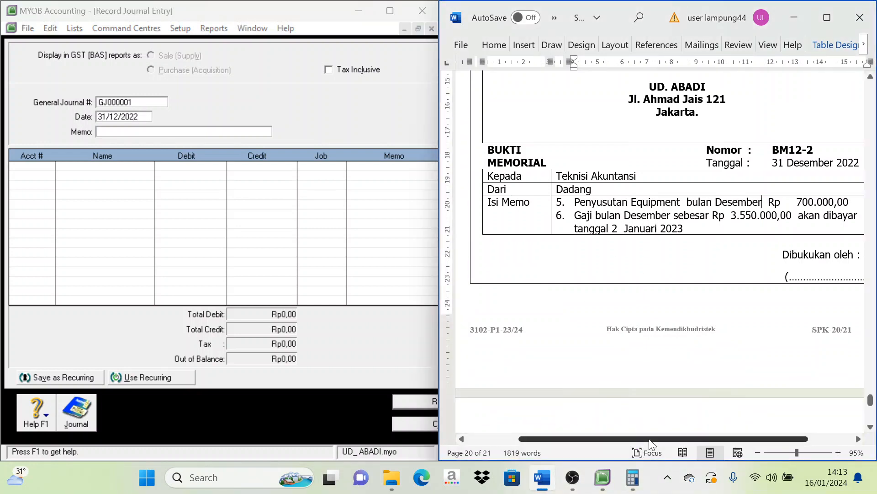
{"action": "left_click_drag", "start_coordinate": [648, 438], "coordinate": [673, 438]}
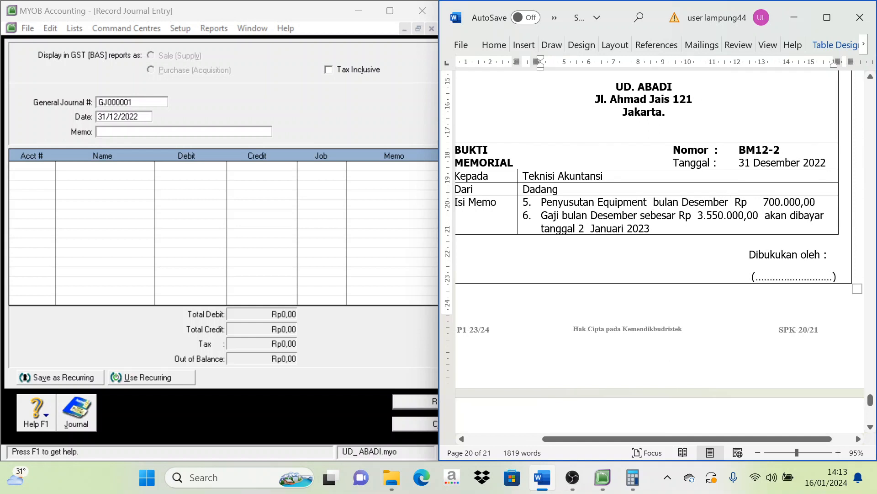
{"action": "left_click", "coordinate": [148, 106]}
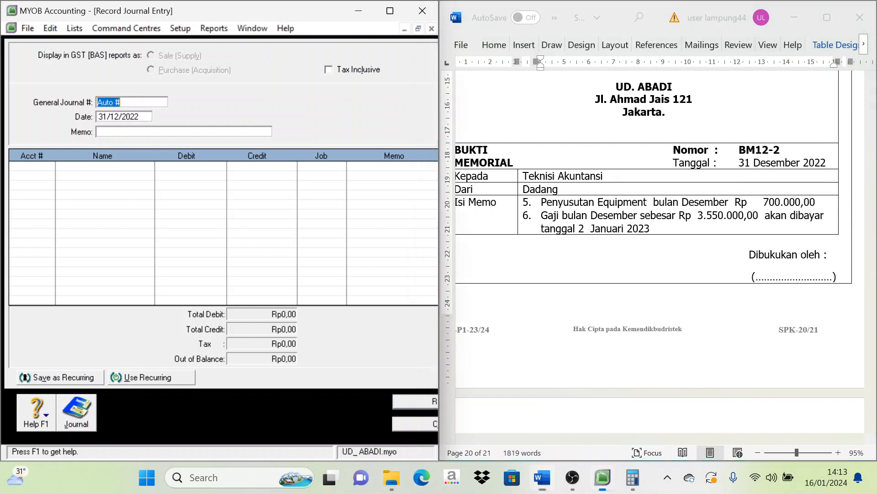
{"action": "type", "text": "bm12-2"}
{"action": "key", "text": "Tab"}
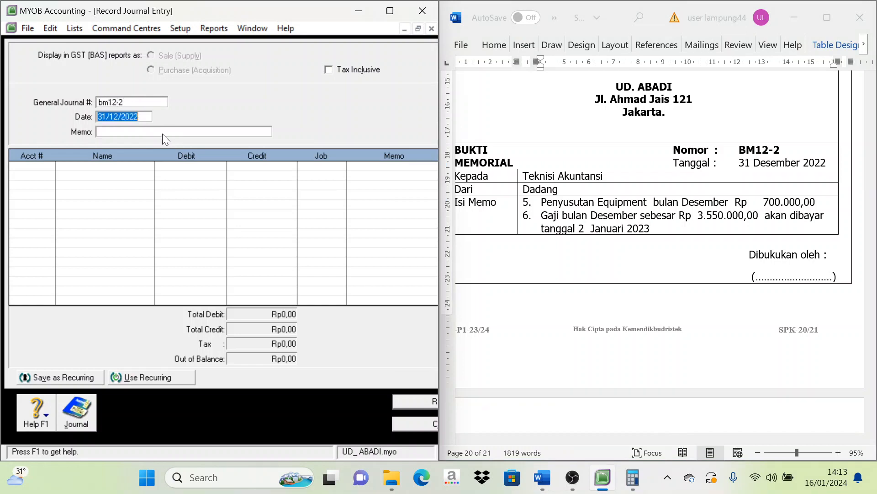
{"action": "key", "text": "Tab"}
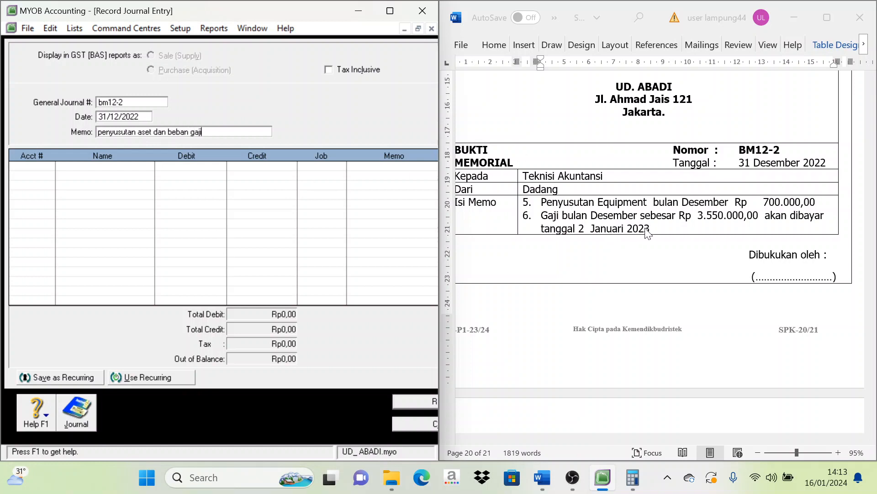
Step: Add account 6-1400 Depreciation expenses as the first journal line with a debit of Rp700.000
{"action": "left_click", "coordinate": [46, 167]}
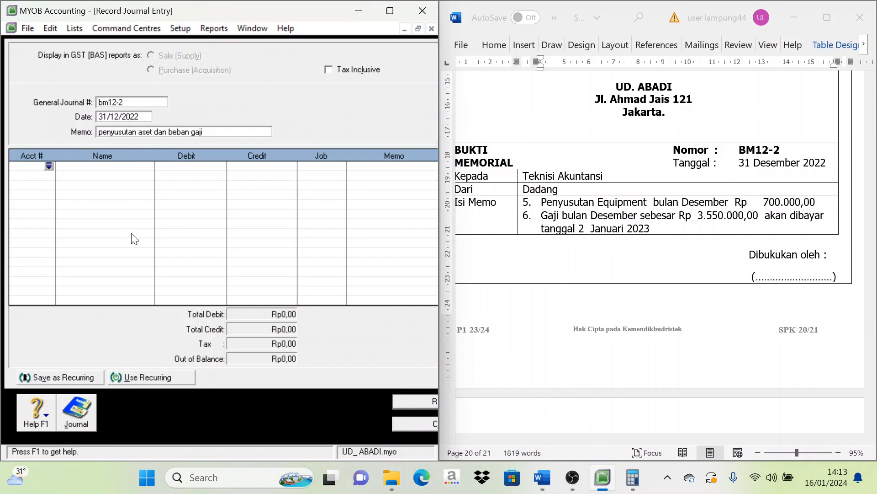
{"action": "left_click", "coordinate": [46, 167]}
{"action": "scroll", "coordinate": [161, 265], "scroll_direction": "down", "scroll_amount": 3}
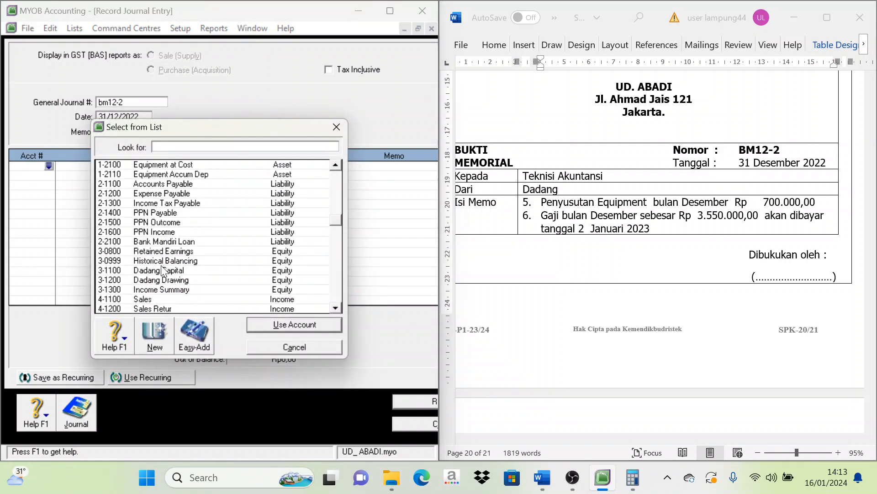
{"action": "scroll", "coordinate": [161, 268], "scroll_direction": "down", "scroll_amount": 3}
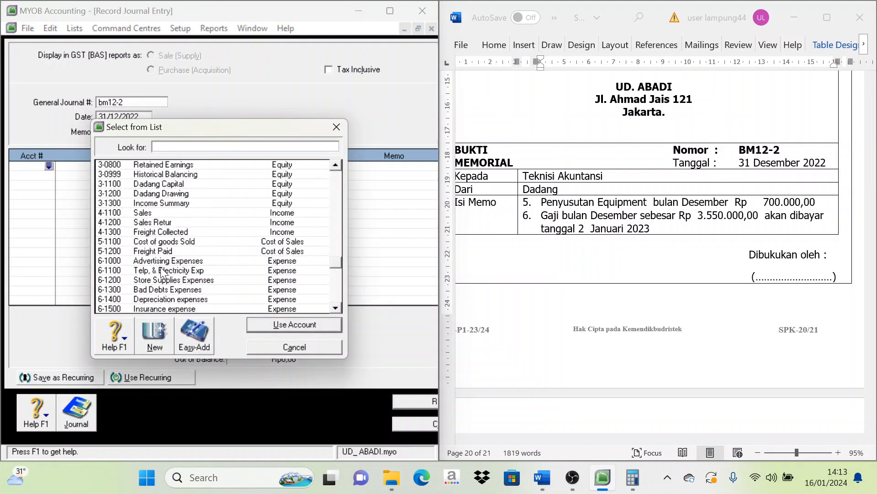
{"action": "left_click", "coordinate": [166, 298]}
{"action": "left_click", "coordinate": [268, 326]}
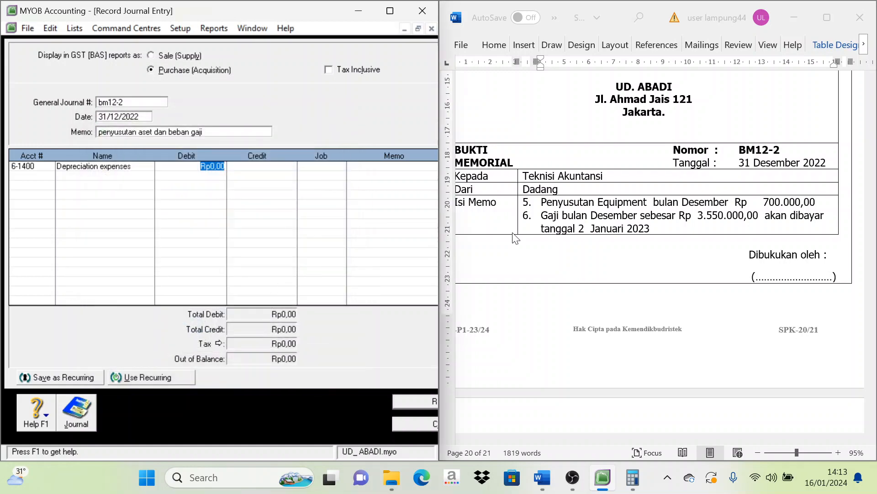
{"action": "type", "text": "700.00"}
{"action": "key", "text": "Tab"}
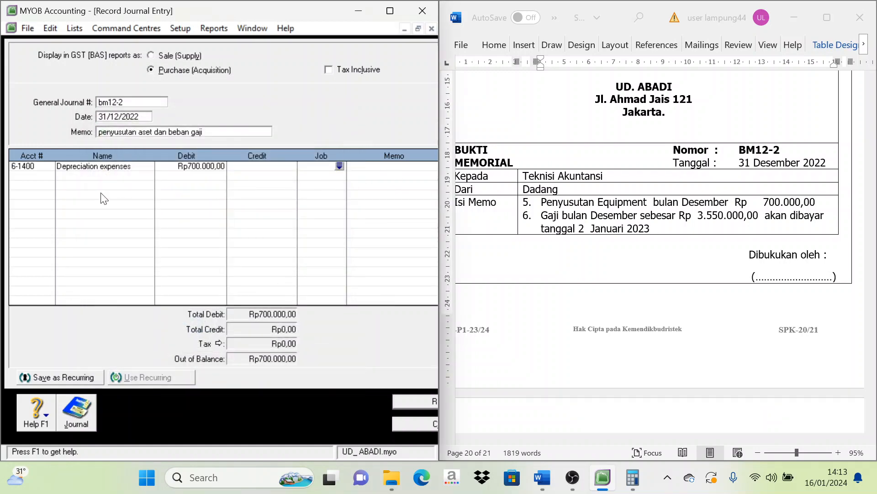
Step: Add account 1-2110 Equipment Accum Dep as the second journal line with a credit of Rp700.000
{"action": "left_click", "coordinate": [46, 176]}
{"action": "left_click", "coordinate": [48, 176]}
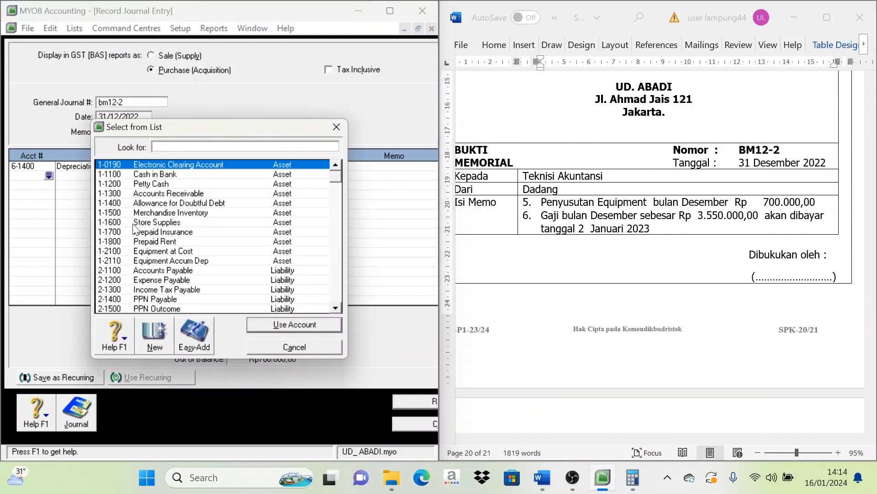
{"action": "scroll", "coordinate": [137, 237], "scroll_direction": "down", "scroll_amount": 2}
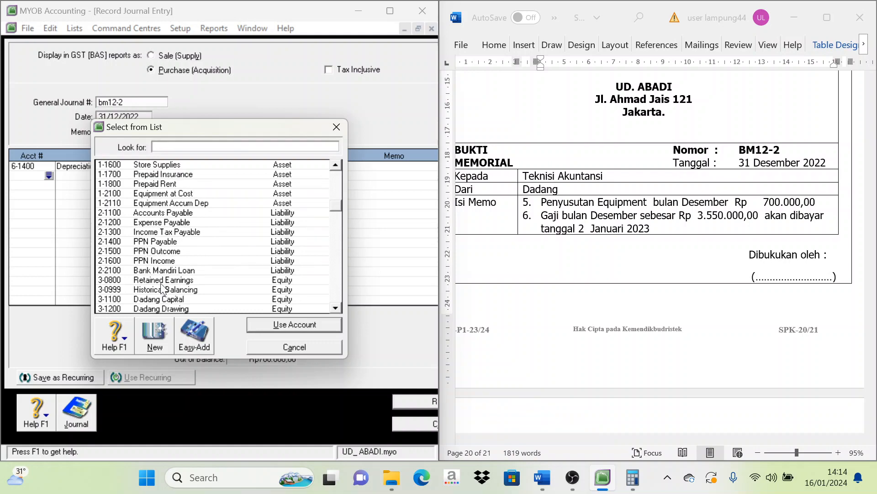
{"action": "left_click", "coordinate": [160, 203]}
{"action": "left_click", "coordinate": [294, 324]}
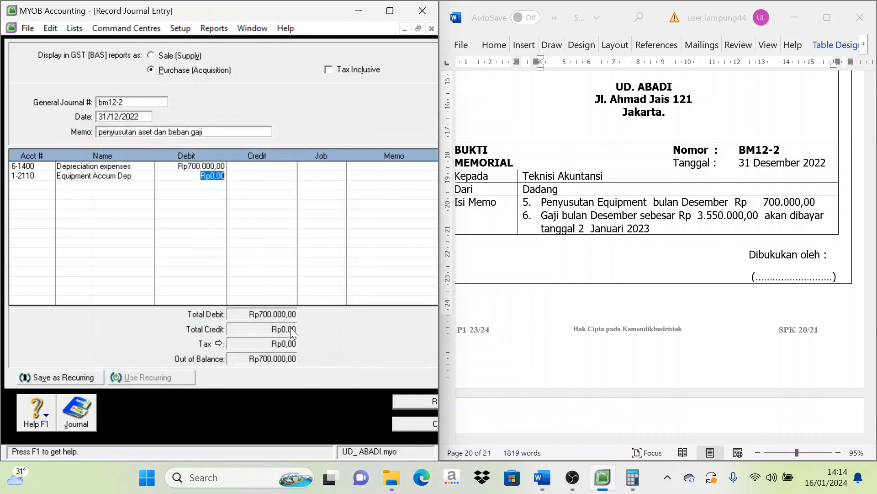
{"action": "key", "text": "Tab"}
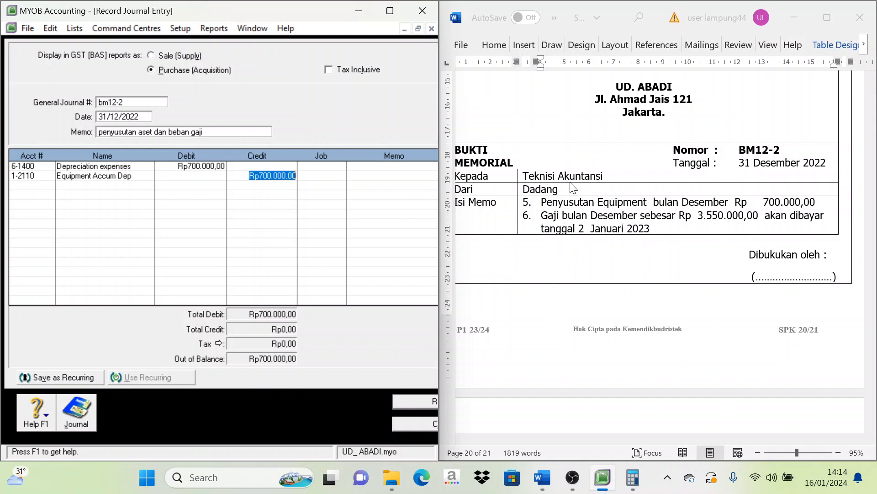
Step: Add account 6-1700 Wages & Salaries as the third journal line with a debit of Rp3.550.000
{"action": "left_click", "coordinate": [40, 193]}
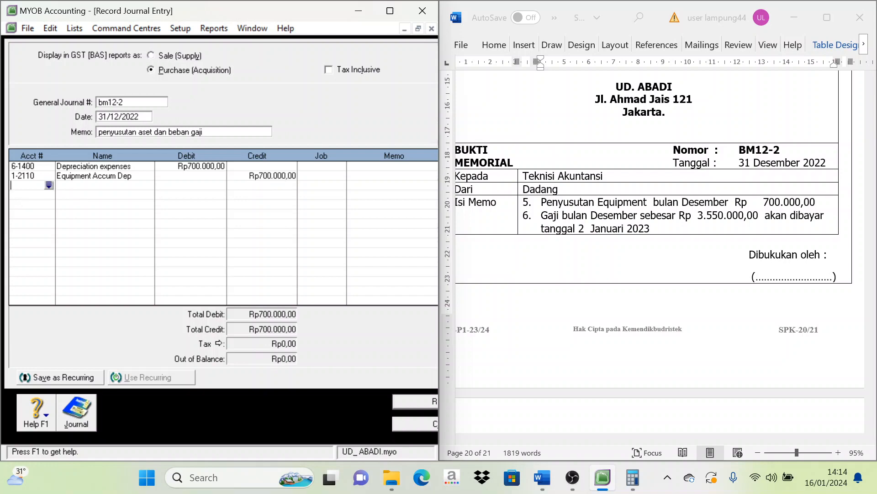
{"action": "left_click", "coordinate": [48, 185]}
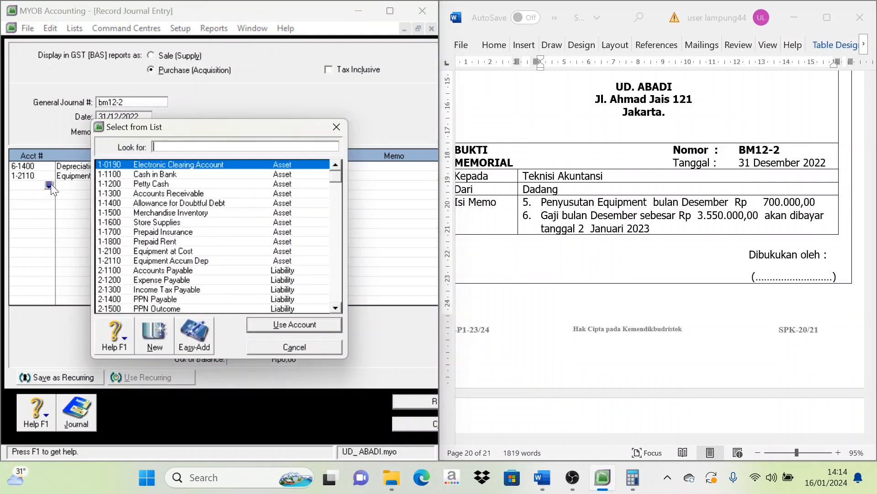
{"action": "scroll", "coordinate": [175, 230], "scroll_direction": "down", "scroll_amount": 10}
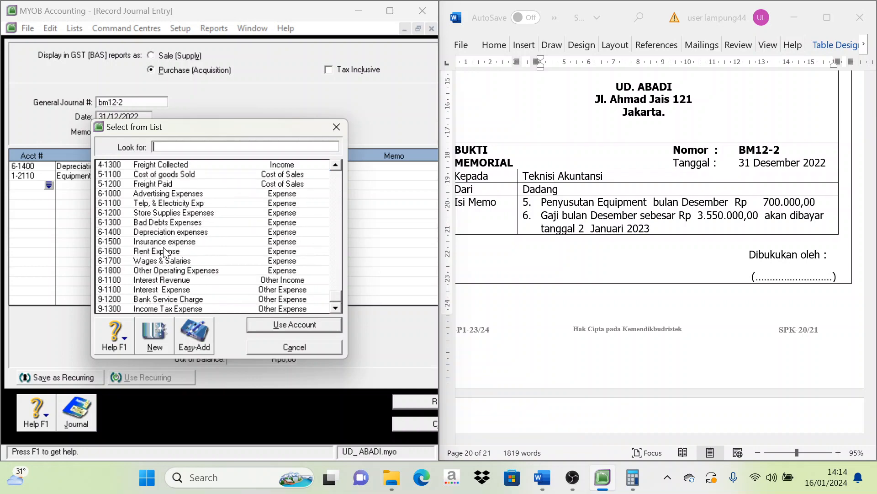
{"action": "left_click", "coordinate": [163, 264]}
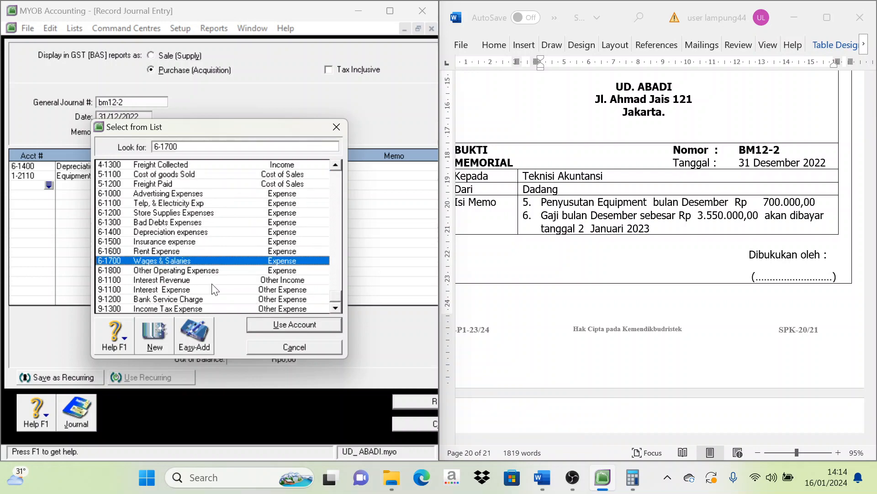
{"action": "left_click", "coordinate": [265, 324]}
{"action": "left_click_drag", "start_coordinate": [440, 234], "coordinate": [440, 235]}
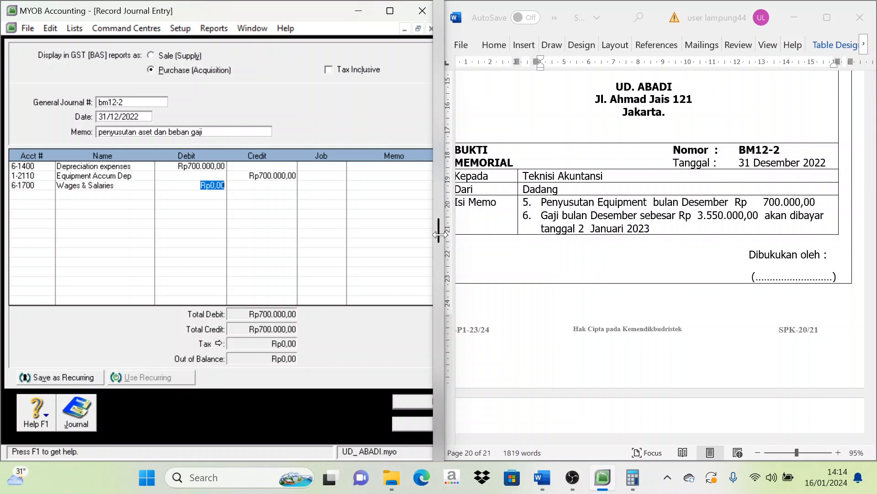
{"action": "type", "text": "3550"}
{"action": "type", "text": "000"}
{"action": "left_click_drag", "start_coordinate": [439, 235], "coordinate": [438, 235]}
{"action": "key", "text": "Tab"}
Step: Add account 2-1200 Expense Payable as the fourth journal line with a credit of Rp3.550.000
{"action": "left_click", "coordinate": [46, 195]}
{"action": "left_click", "coordinate": [48, 194]}
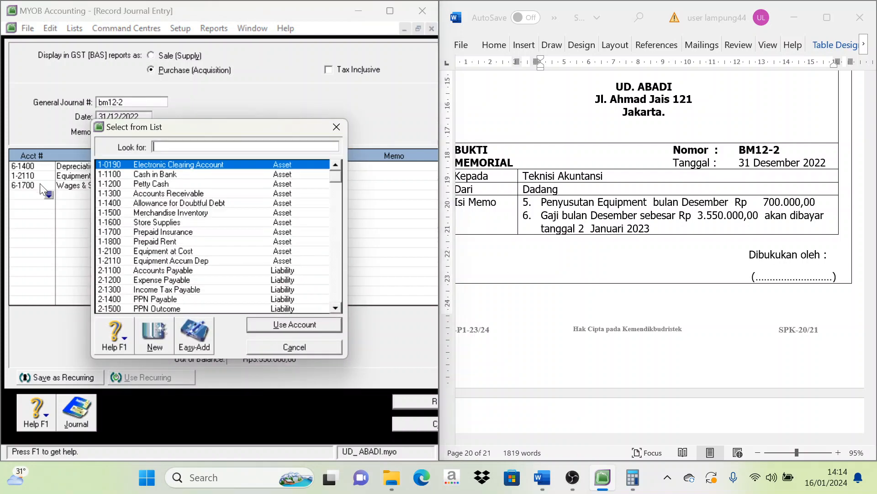
{"action": "scroll", "coordinate": [152, 236], "scroll_direction": "down", "scroll_amount": 2}
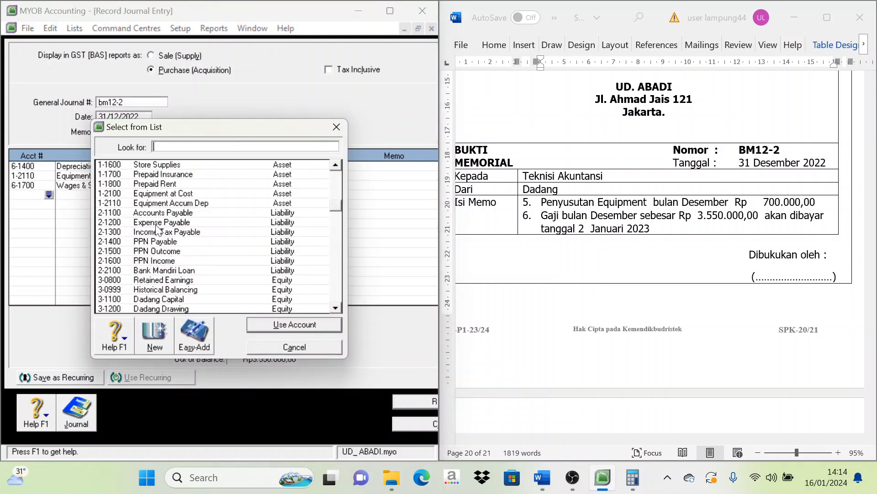
{"action": "left_click", "coordinate": [156, 224]}
{"action": "left_click", "coordinate": [294, 324]}
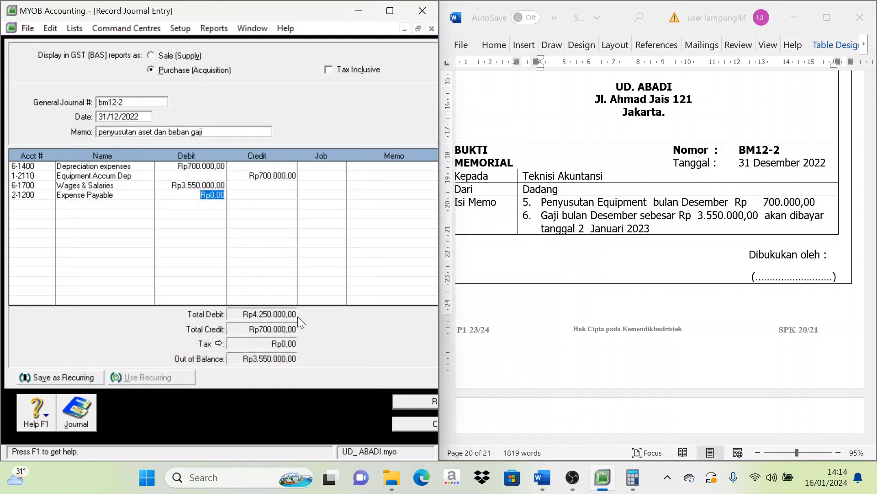
{"action": "key", "text": "Tab"}
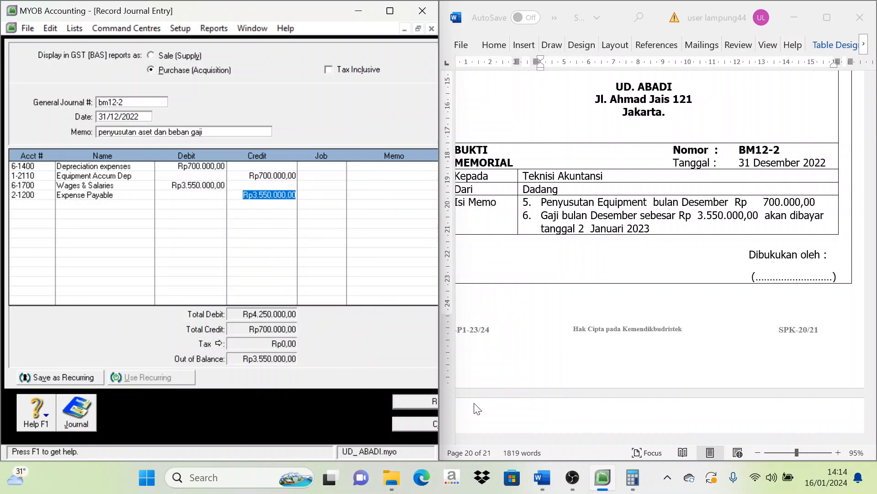
Step: Record the completed bm12-2 journal entry for depreciation and salaries
{"action": "left_click_drag", "start_coordinate": [437, 429], "coordinate": [461, 429]}
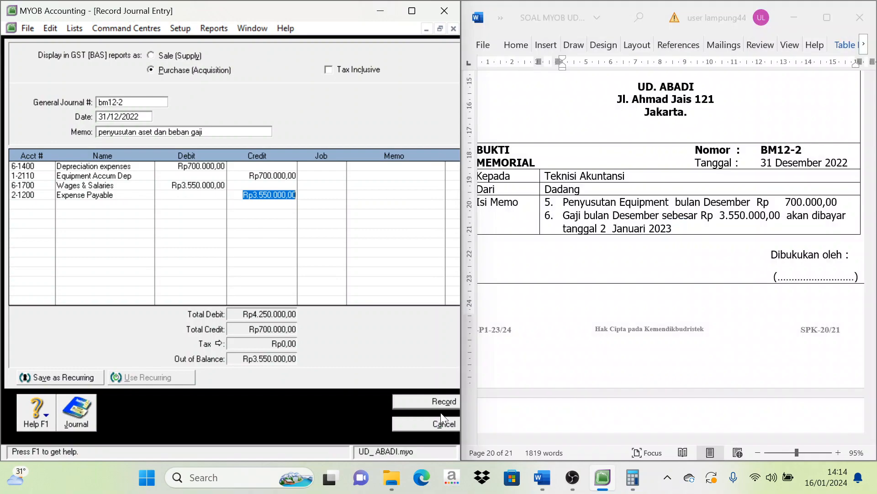
{"action": "left_click", "coordinate": [440, 405]}
{"action": "left_click_drag", "start_coordinate": [461, 297], "coordinate": [439, 303]}
Step: Bring memo BM12-3 into view and read its instructions on PPN closing and income tax
{"action": "scroll", "coordinate": [546, 280], "scroll_direction": "down", "scroll_amount": 15}
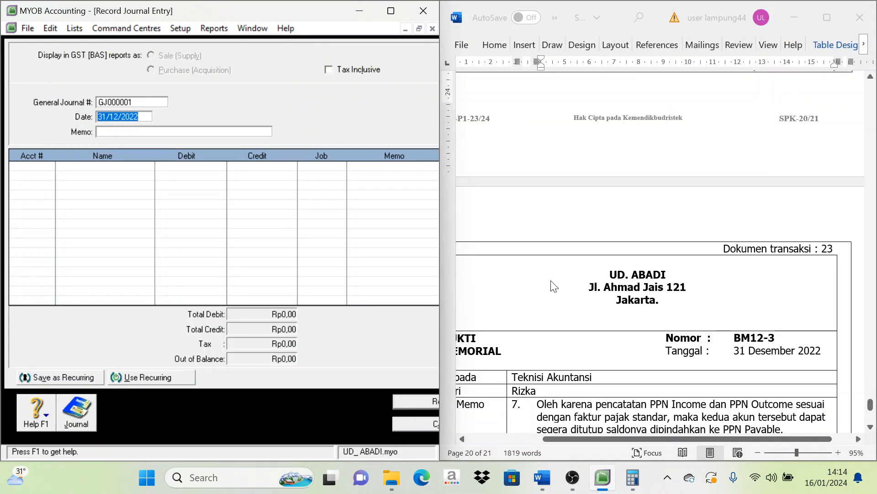
{"action": "scroll", "coordinate": [557, 292], "scroll_direction": "down", "scroll_amount": 1}
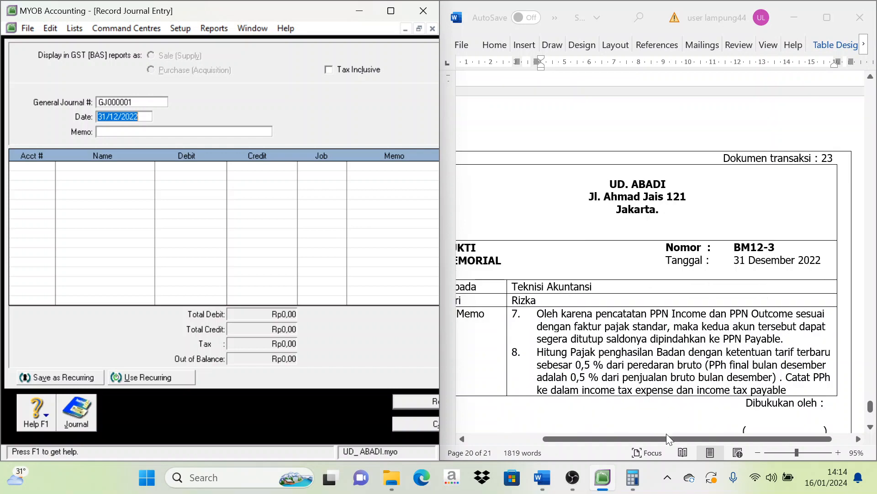
{"action": "mouse_move", "coordinate": [665, 438]}
{"action": "left_mouse_down"}
{"action": "mouse_move", "coordinate": [640, 444]}
{"action": "mouse_move", "coordinate": [678, 440]}
{"action": "left_mouse_up"}
{"action": "scroll", "coordinate": [642, 442], "scroll_direction": "down", "scroll_amount": 1}
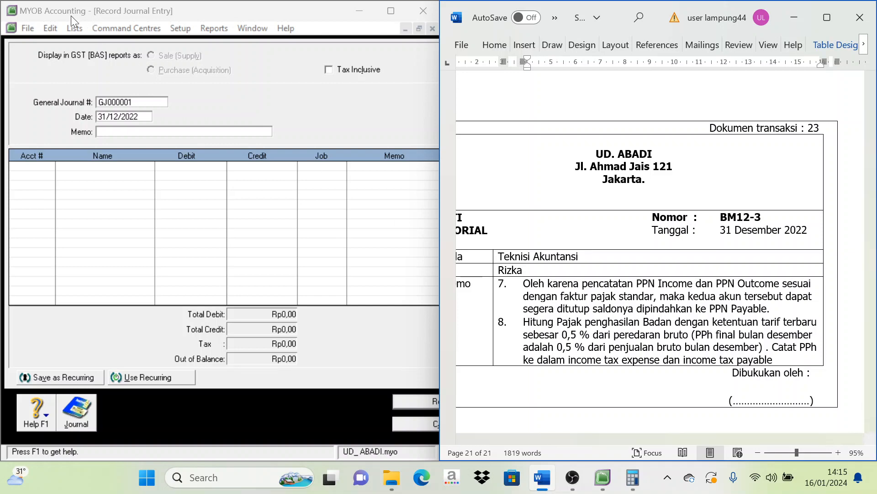
Step: Examine the PPN Outcome and PPN Income balances among the liability accounts in the accounts list, and return to the journal entry
{"action": "left_click", "coordinate": [75, 28]}
{"action": "left_click", "coordinate": [94, 42]}
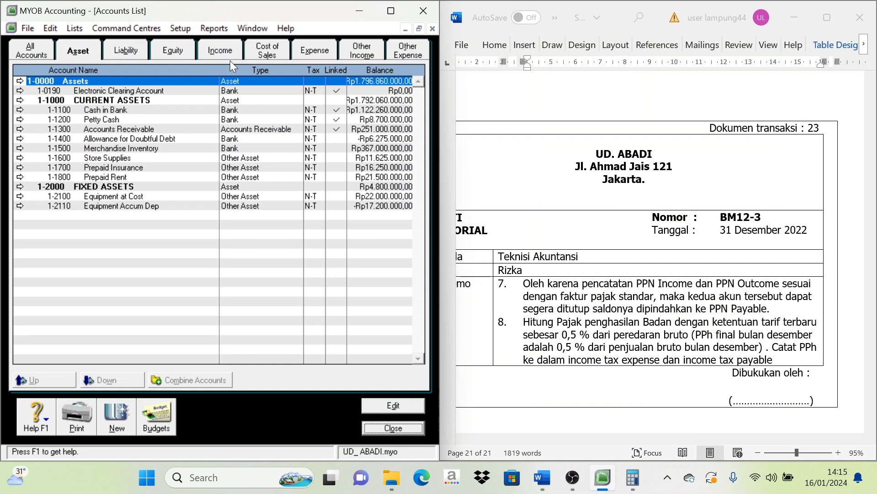
{"action": "left_click", "coordinate": [125, 50]}
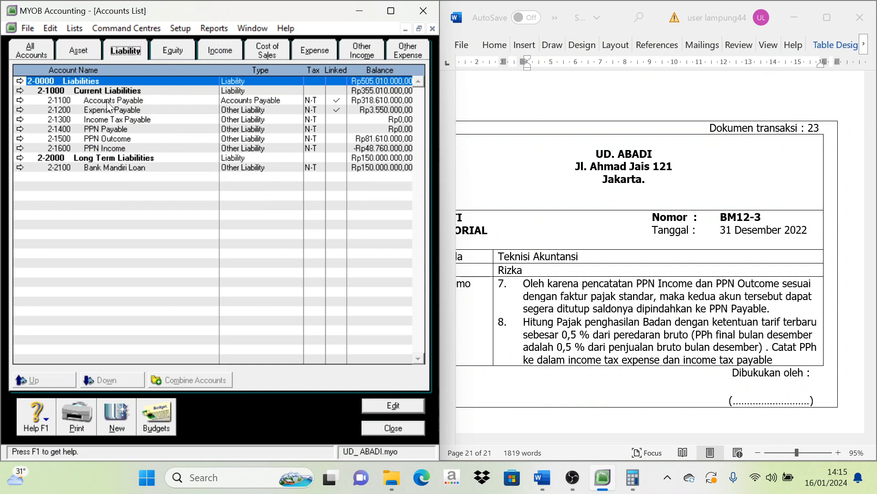
{"action": "left_click", "coordinate": [111, 139]}
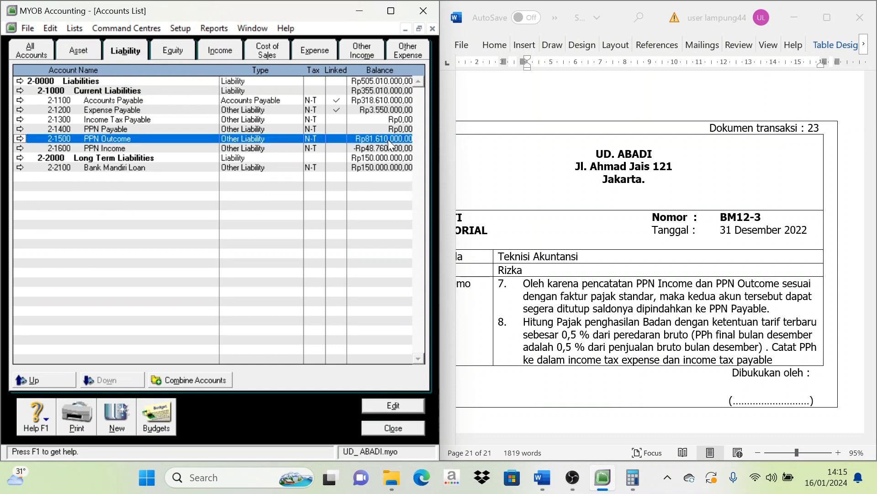
{"action": "left_click", "coordinate": [374, 168]}
{"action": "left_click", "coordinate": [377, 139]}
{"action": "left_click", "coordinate": [388, 149]}
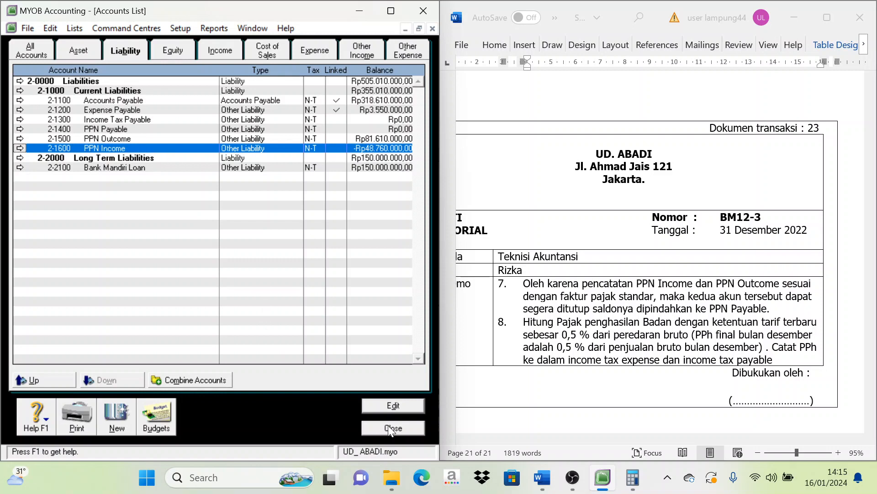
{"action": "left_click", "coordinate": [104, 138]}
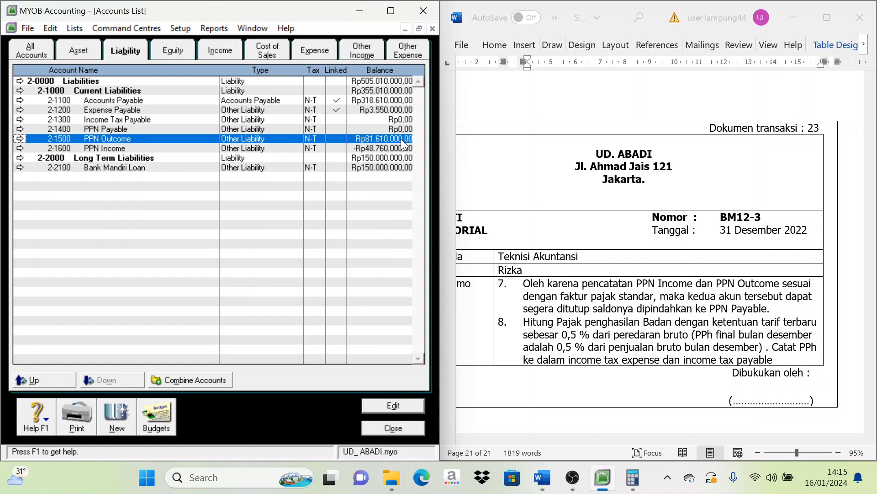
{"action": "left_click", "coordinate": [93, 149]}
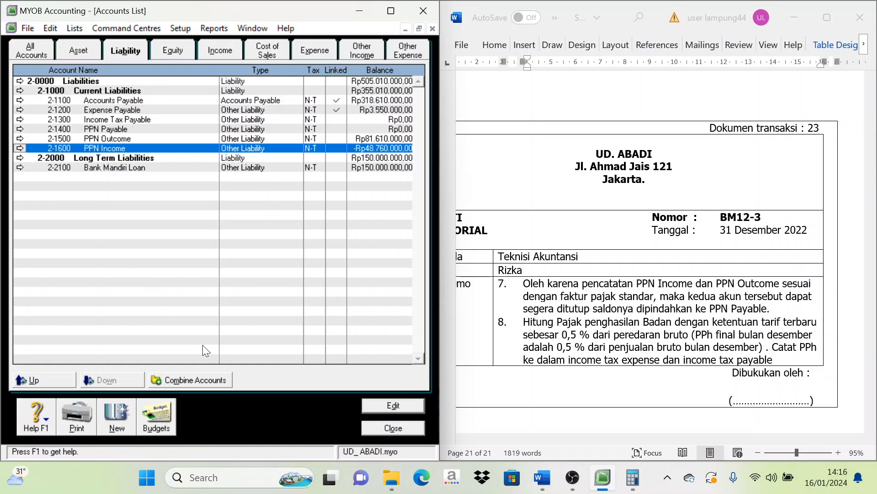
{"action": "left_click", "coordinate": [393, 427]}
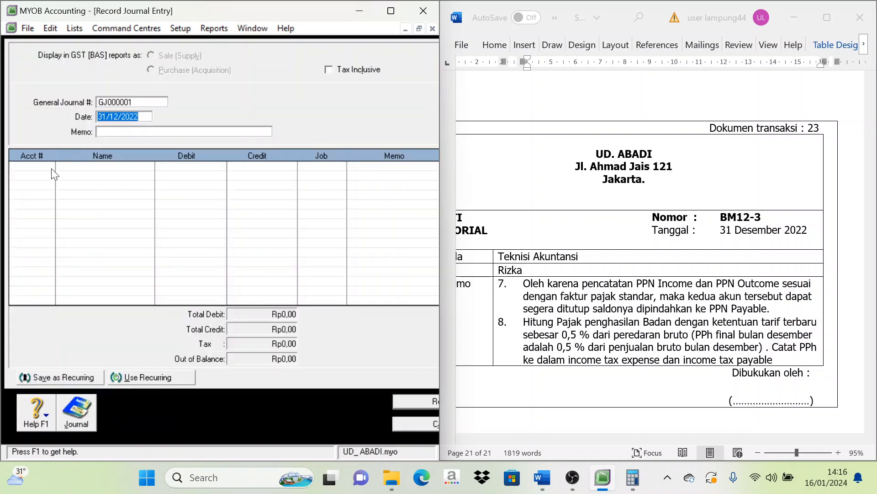
Step: Set the new journal's number to bm12-3 and its memo to "Penutupan ppn dan perhitungan pph"
{"action": "key", "text": "shift+Tab"}
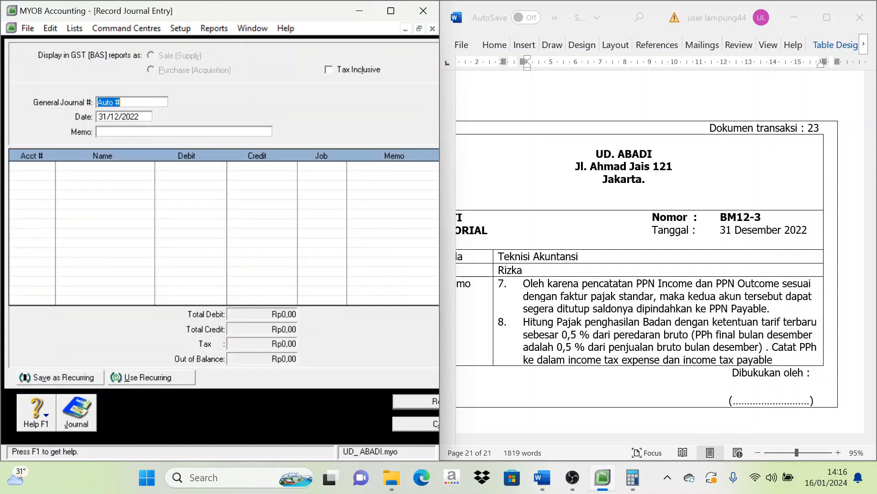
{"action": "type", "text": "bm12"}
{"action": "type", "text": "-3"}
{"action": "type", "text": "Penutu"}
{"action": "type", "text": "pan p"}
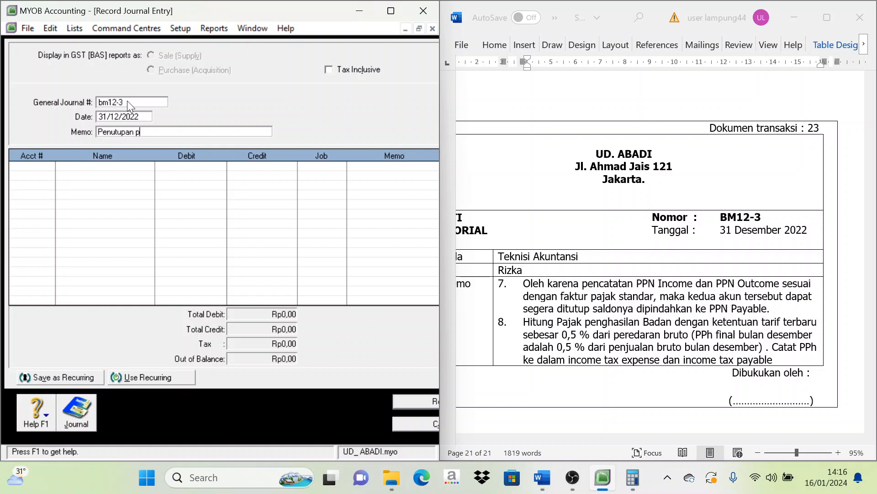
{"action": "type", "text": "pn dan perhitungfan"}
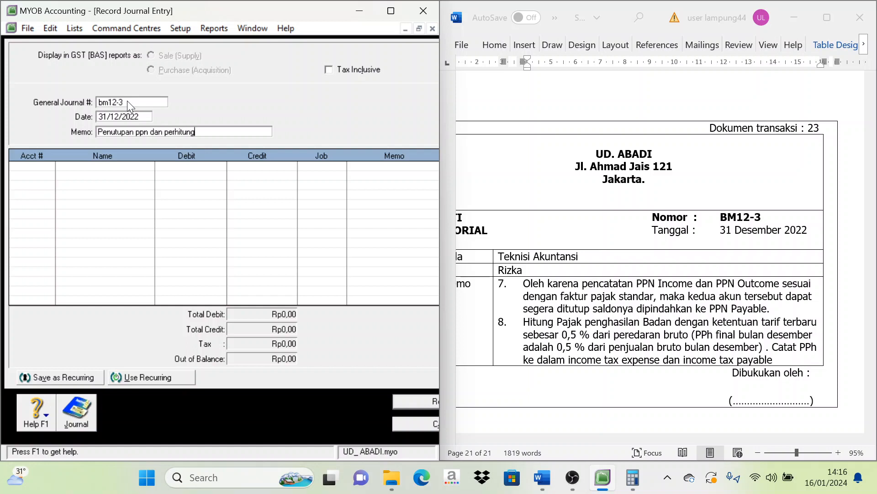
{"action": "key", "text": "BackSpace"}
{"action": "key", "text": "BackSpace"}
{"action": "key", "text": "BackSpace"}
{"action": "key", "text": "BackSpace"}
{"action": "type", "text": "gan pph"}
Step: Add account 2-1500 PPN Outcome as the first journal line and debit its balance from the accounts list, Rp81.610.000
{"action": "left_click", "coordinate": [43, 174]}
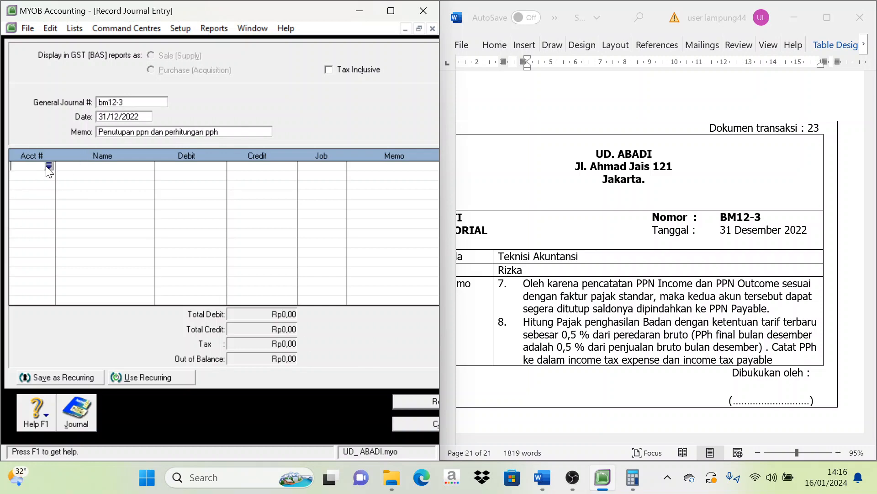
{"action": "left_click", "coordinate": [49, 165]}
{"action": "scroll", "coordinate": [163, 266], "scroll_direction": "down", "scroll_amount": 2}
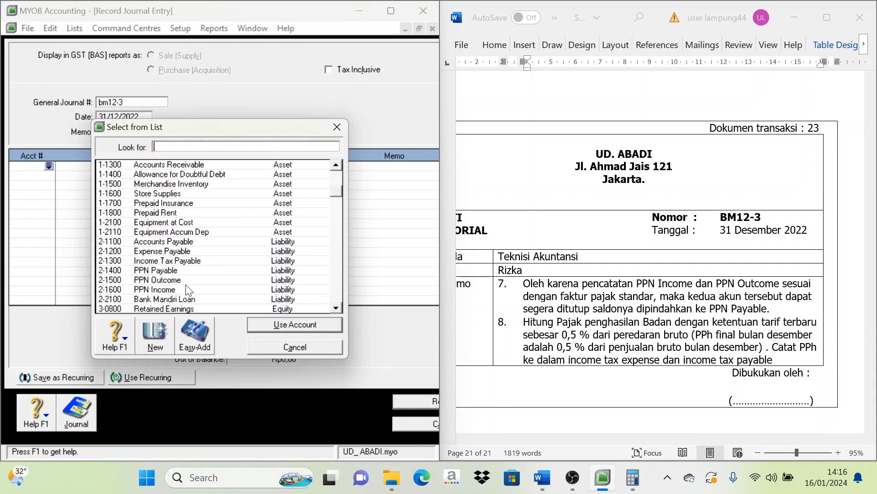
{"action": "left_click", "coordinate": [162, 251]}
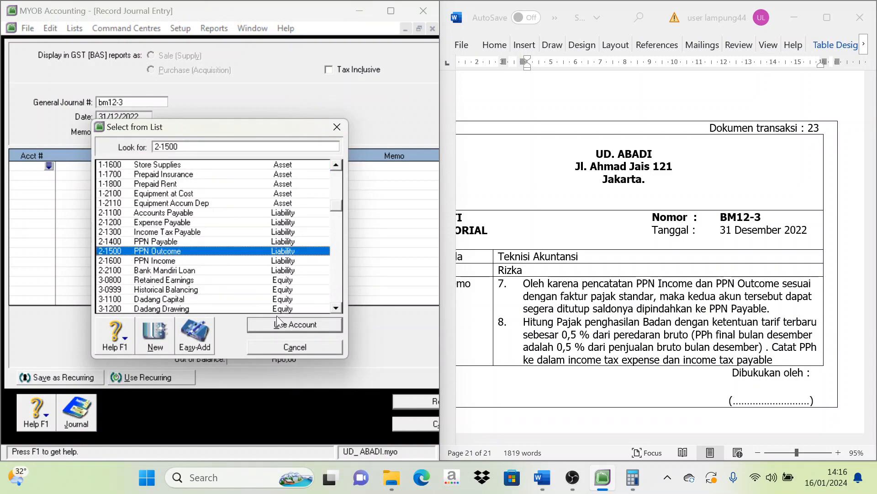
{"action": "left_click", "coordinate": [296, 325]}
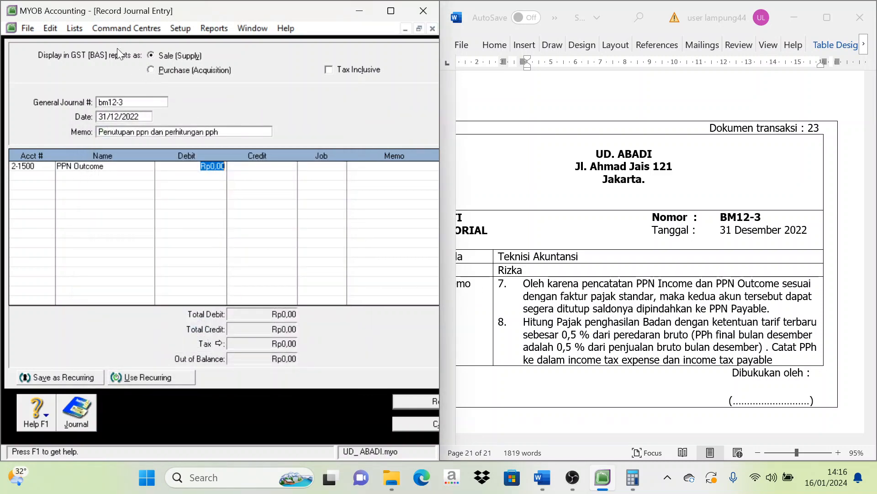
{"action": "left_click", "coordinate": [75, 28]}
{"action": "left_click", "coordinate": [95, 42]}
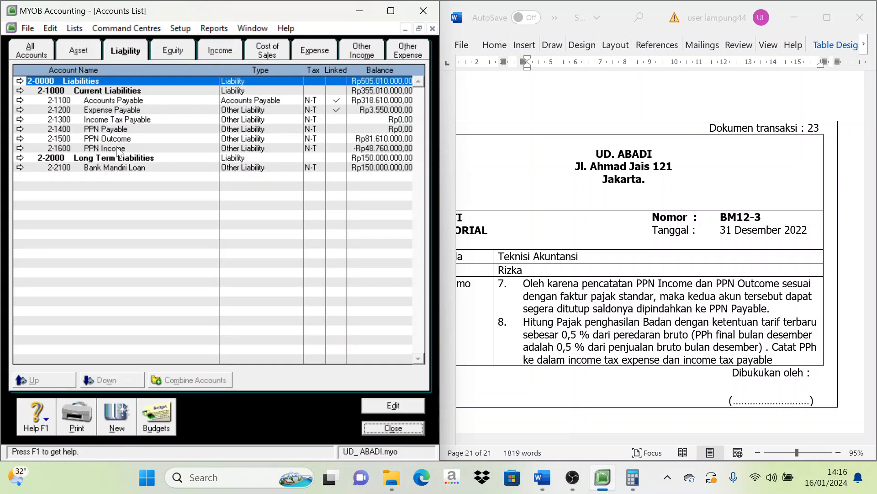
{"action": "left_click", "coordinate": [366, 139]}
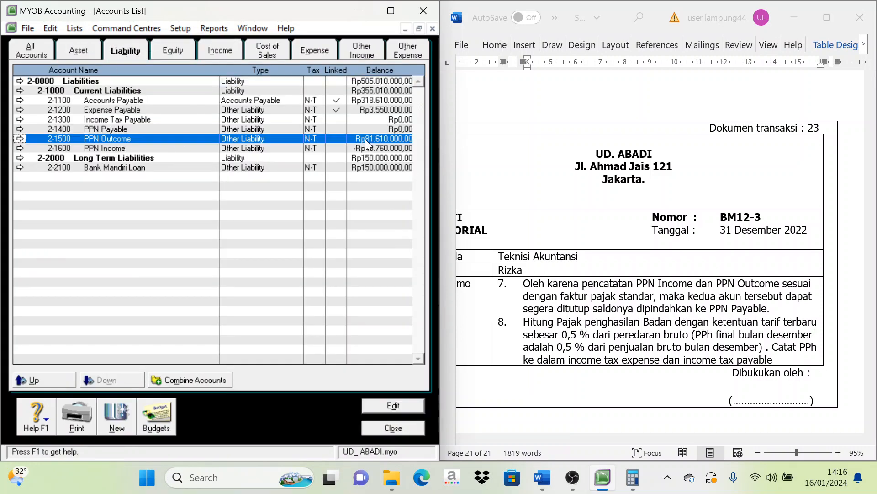
{"action": "left_click", "coordinate": [394, 428]}
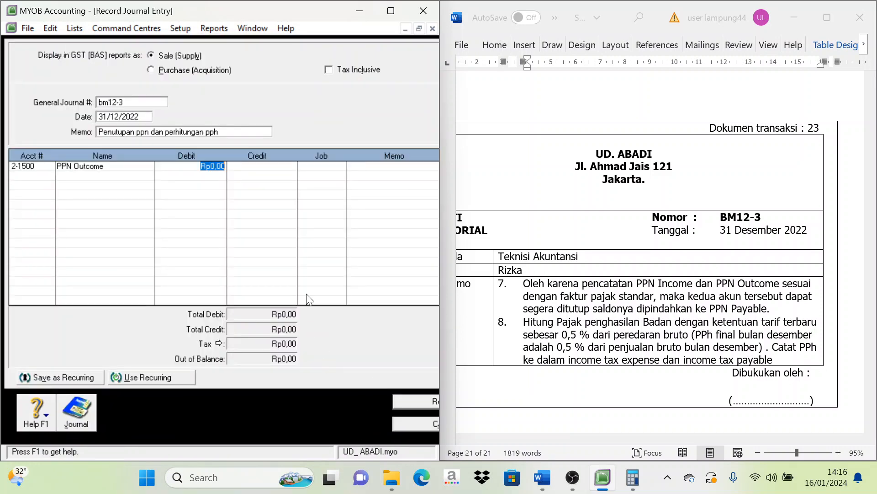
{"action": "type", "text": "81610000"}
{"action": "key", "text": "Tab"}
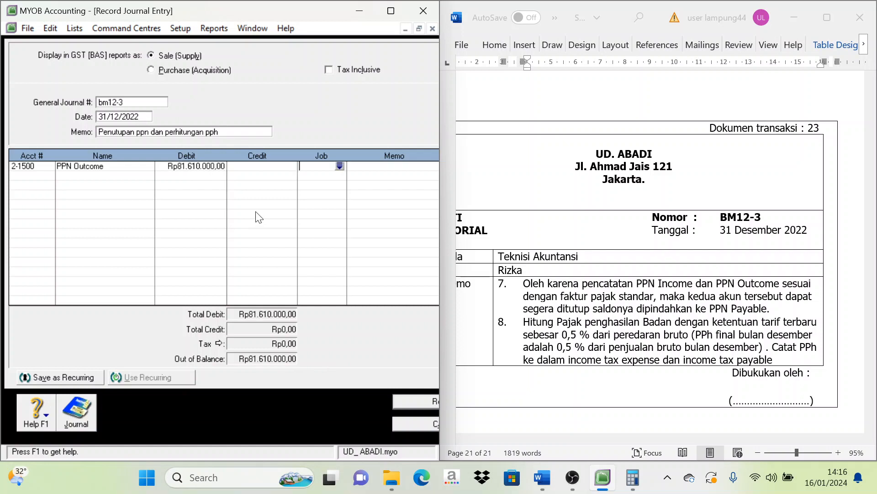
Step: Add account 2-1600 PPN Income as the second journal line and move to its credit amount
{"action": "left_click", "coordinate": [46, 177]}
{"action": "left_click", "coordinate": [49, 175]}
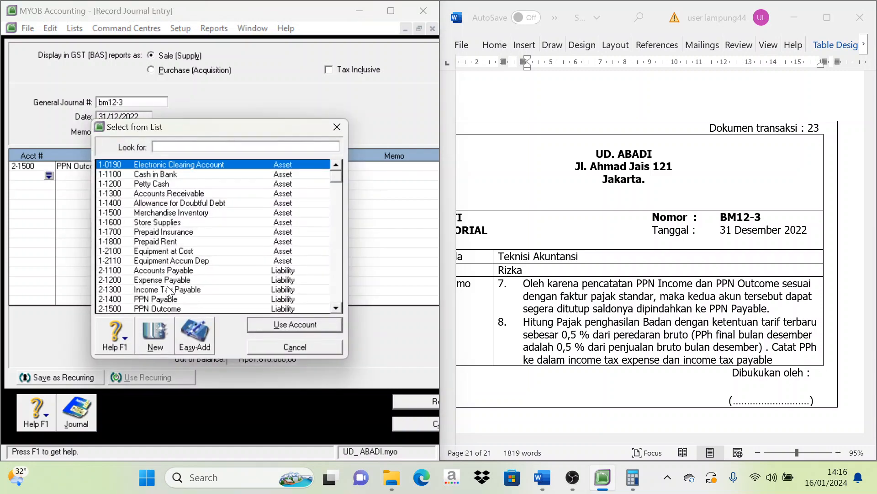
{"action": "scroll", "coordinate": [165, 299], "scroll_direction": "down", "scroll_amount": 1}
{"action": "left_click", "coordinate": [169, 289]}
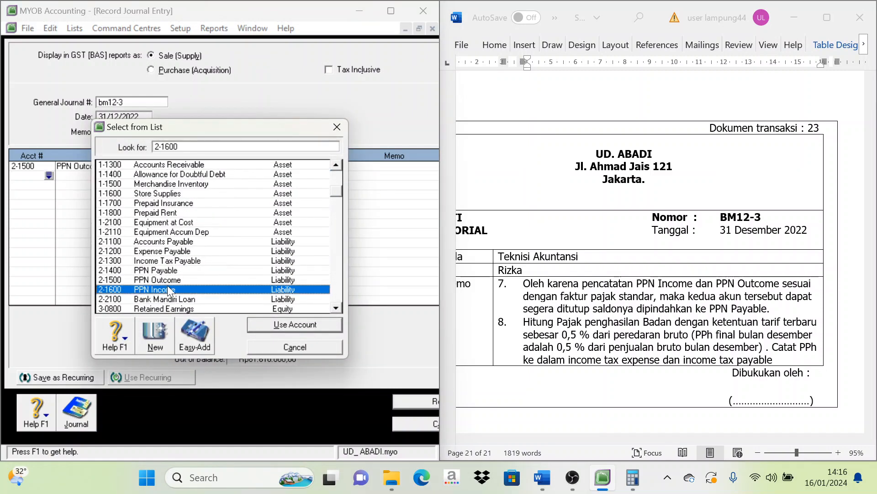
{"action": "left_click", "coordinate": [273, 325]}
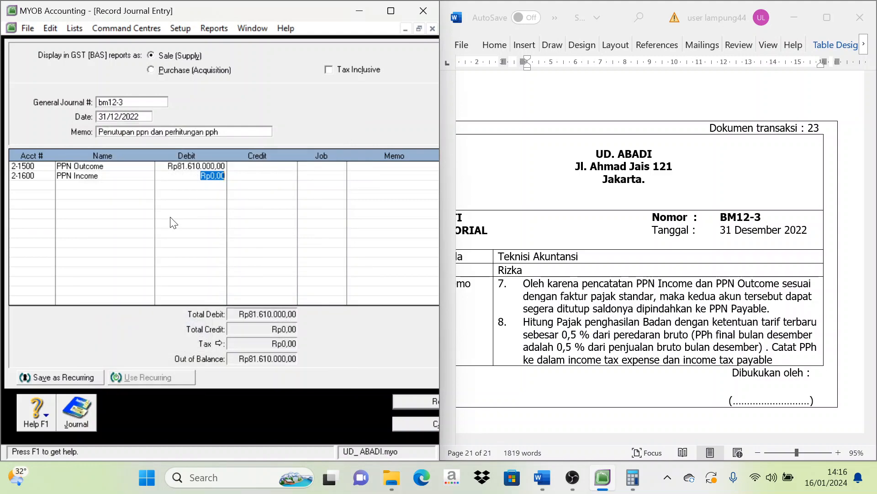
{"action": "key", "text": "Tab"}
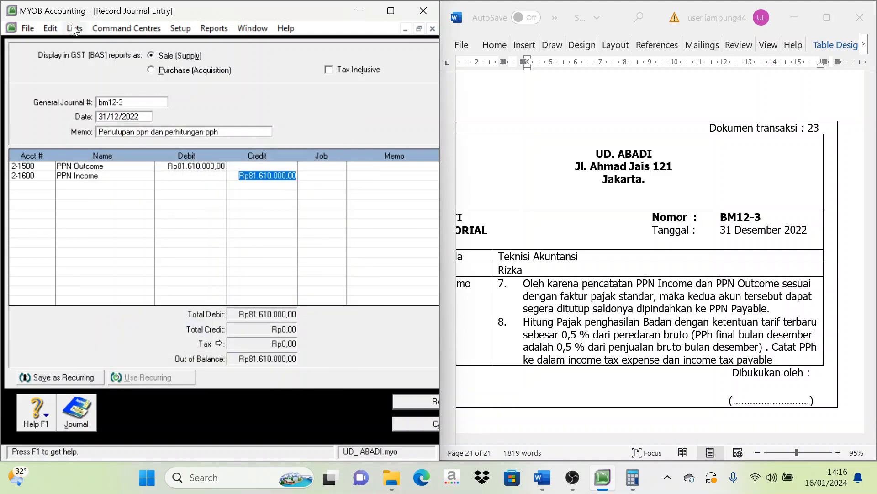
Step: Look up the PPN Income balance in the accounts list and credit Rp48.670.000 on the PPN Income line
{"action": "left_click", "coordinate": [73, 27]}
{"action": "left_click", "coordinate": [88, 41]}
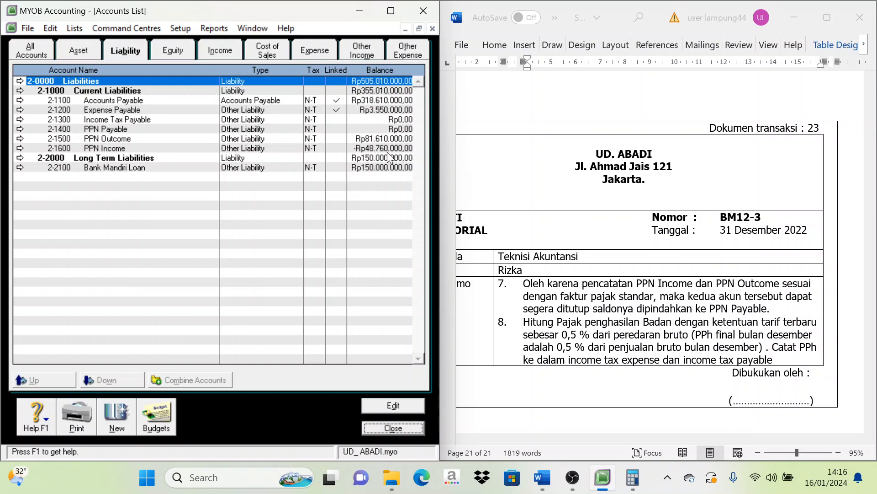
{"action": "left_click", "coordinate": [393, 428]}
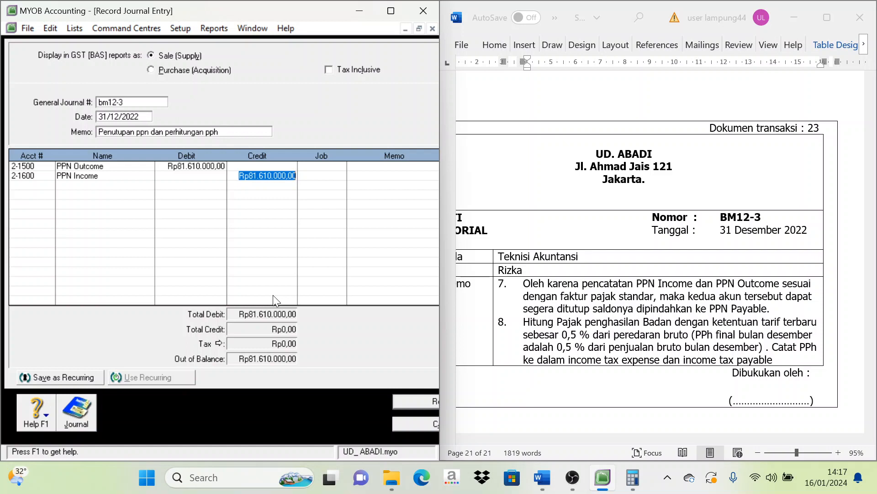
{"action": "key", "text": "BackSpace"}
{"action": "type", "text": "48"}
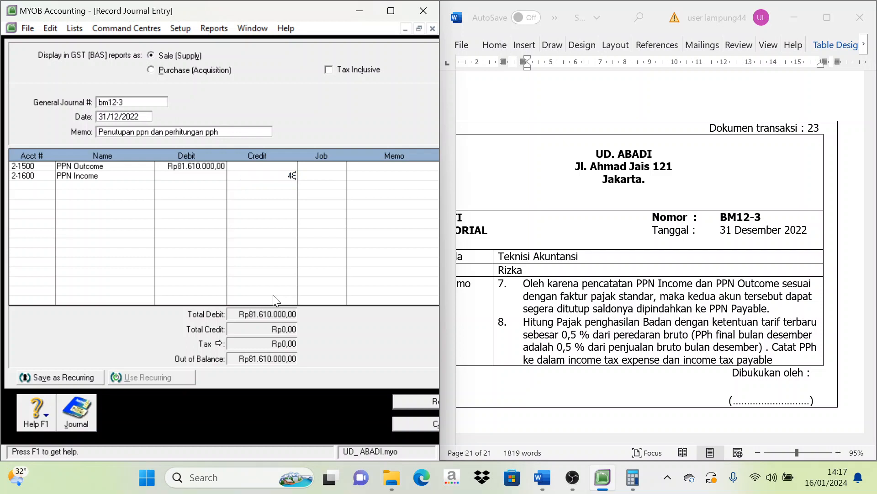
{"action": "type", "text": "670000"}
{"action": "key", "text": "Return"}
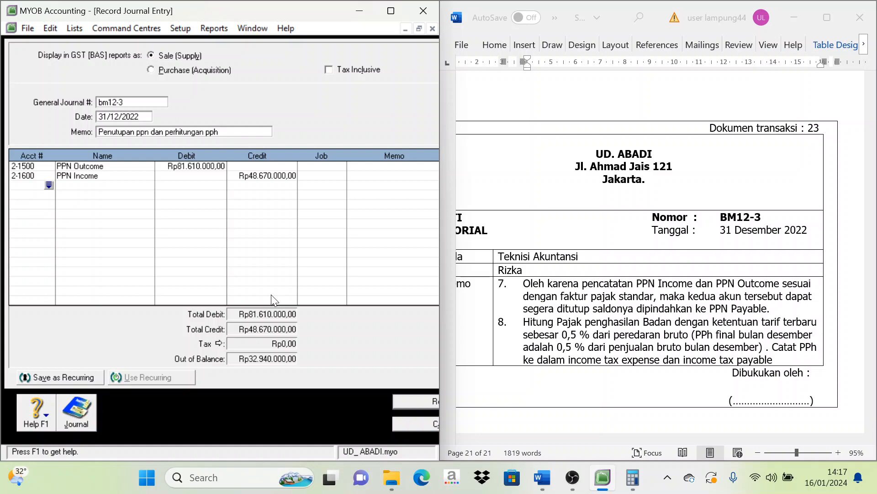
Step: Recheck the PPN Income balance in the accounts list and correct the line's credit to Rp48.760.000
{"action": "left_click", "coordinate": [75, 28]}
{"action": "left_click", "coordinate": [75, 41]}
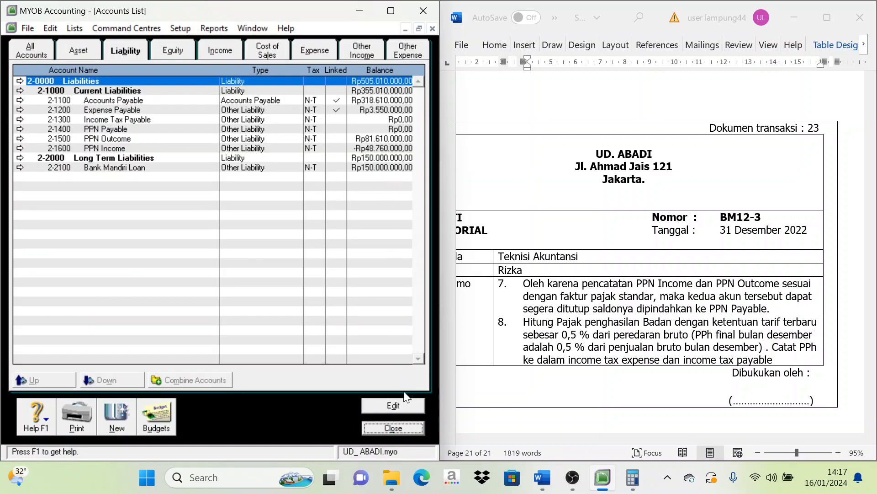
{"action": "left_click", "coordinate": [404, 427]}
{"action": "left_click", "coordinate": [256, 179]}
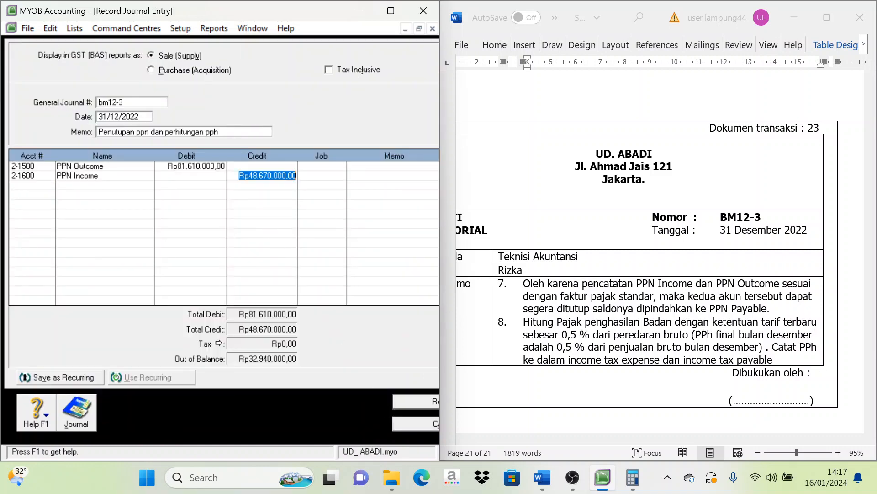
{"action": "left_click", "coordinate": [273, 176]}
{"action": "key", "text": "BackSpace"}
{"action": "key", "text": "BackSpace"}
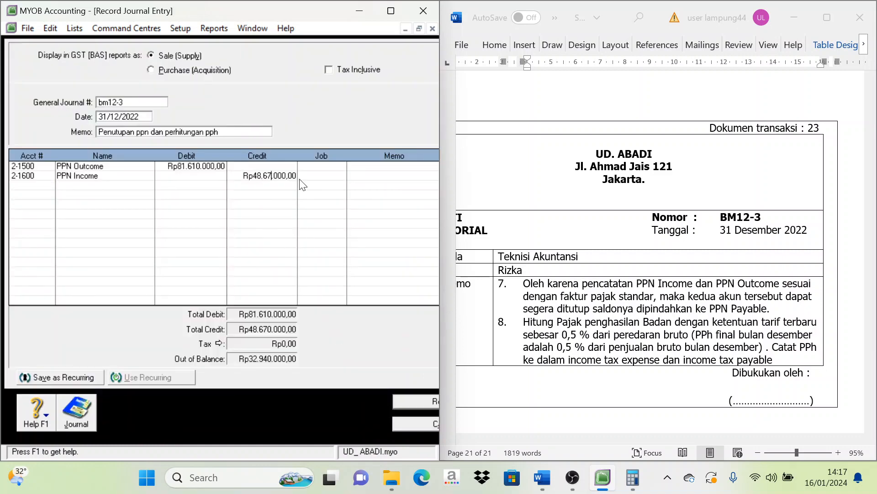
{"action": "key", "text": "BackSpace"}
{"action": "type", "text": "760"}
{"action": "key", "text": "Tab"}
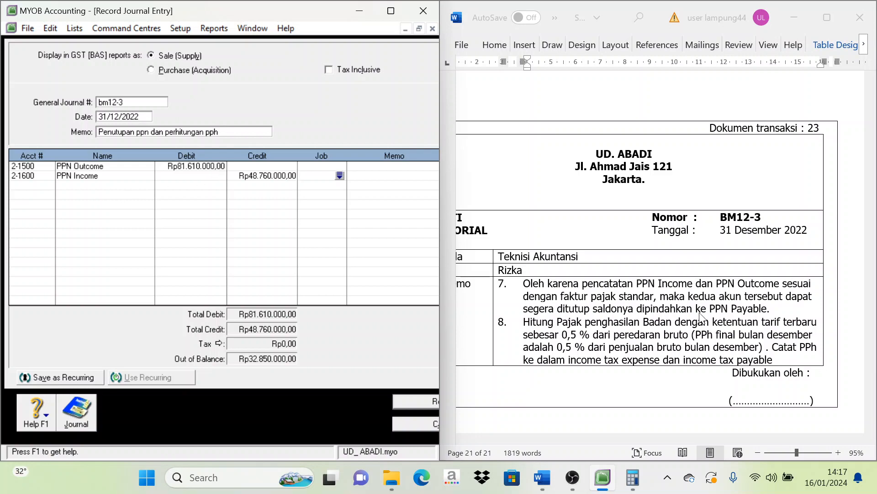
Step: Add account 2-1400 PPN Payable as the third journal line and credit the difference of Rp32.850.000
{"action": "left_click", "coordinate": [50, 186]}
{"action": "left_click", "coordinate": [49, 184]}
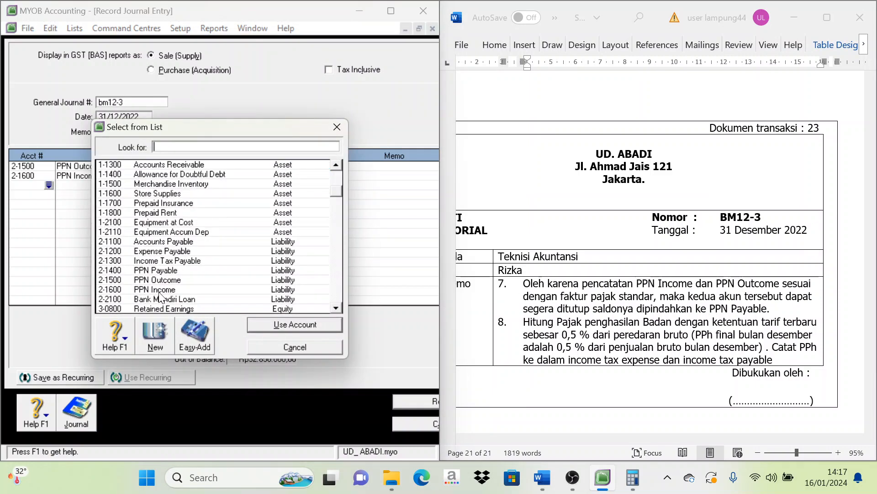
{"action": "scroll", "coordinate": [166, 288], "scroll_direction": "down", "scroll_amount": 1}
{"action": "left_click", "coordinate": [167, 270]}
{"action": "left_click", "coordinate": [280, 327]}
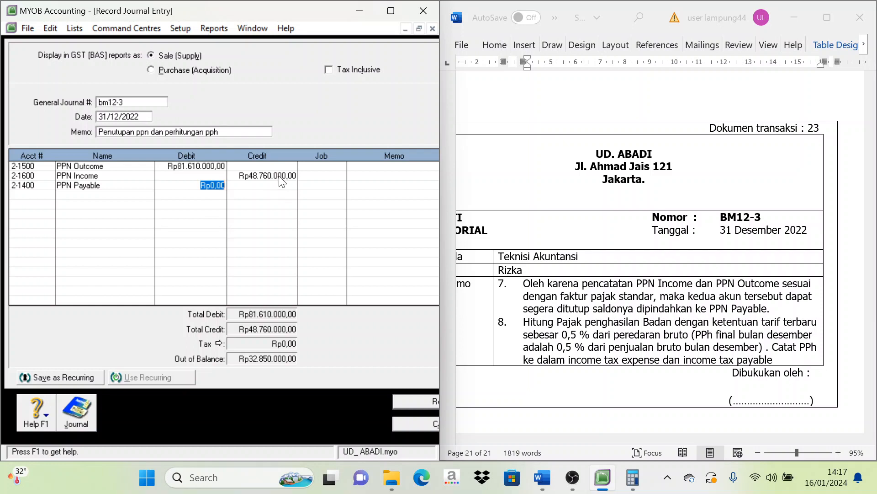
{"action": "left_click", "coordinate": [253, 189]}
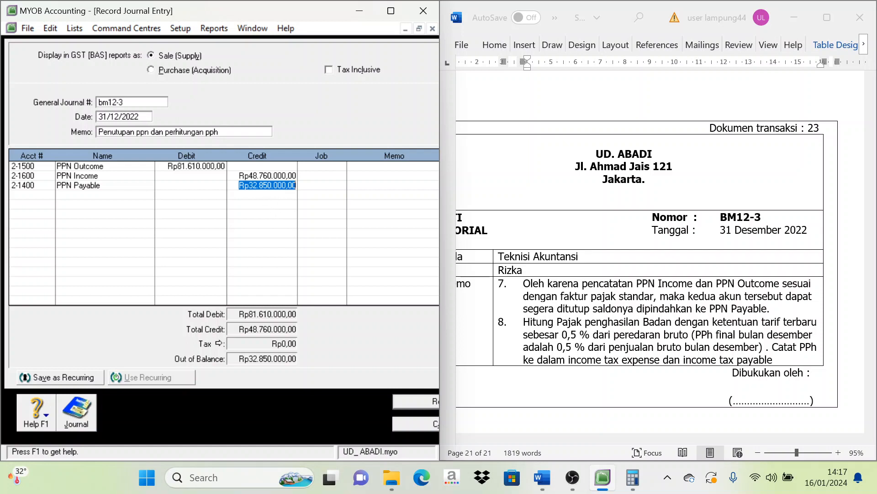
{"action": "key", "text": "Tab"}
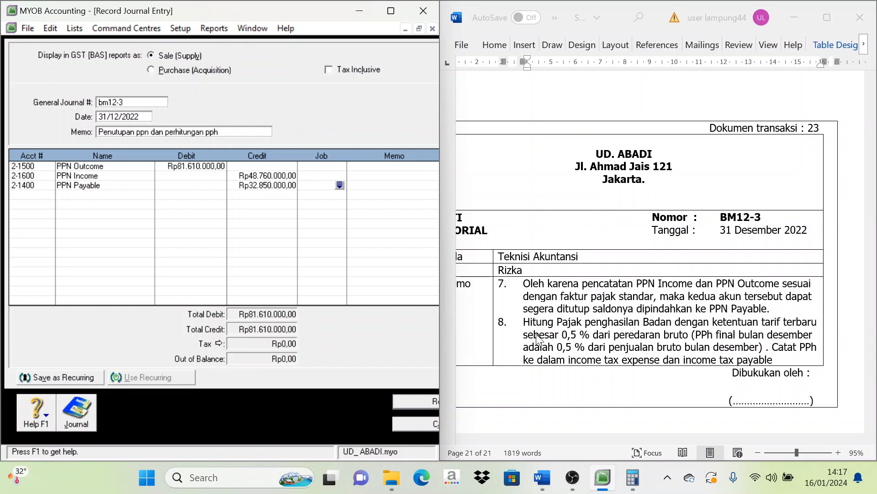
Step: Read memo item 8 on income tax and examine the income account balances in the accounts list
{"action": "scroll", "coordinate": [543, 303], "scroll_direction": "down", "scroll_amount": 1}
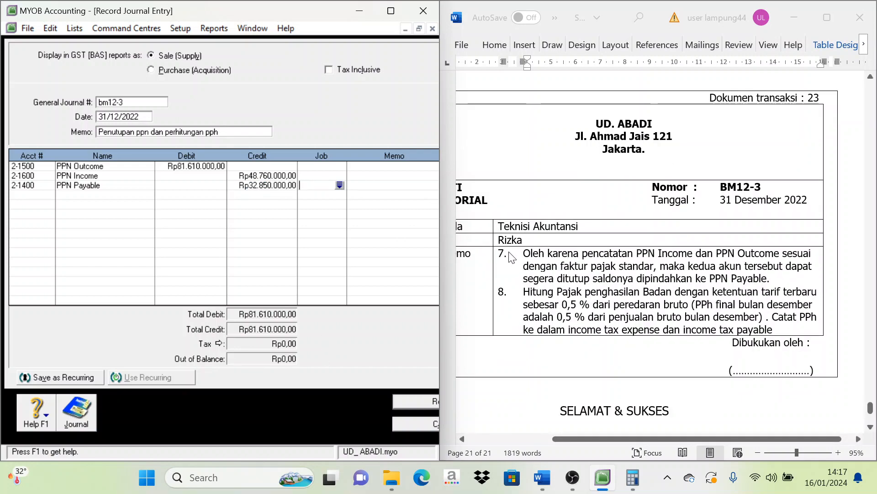
{"action": "scroll", "coordinate": [542, 313], "scroll_direction": "down", "scroll_amount": 2}
{"action": "scroll", "coordinate": [539, 297], "scroll_direction": "down", "scroll_amount": 1}
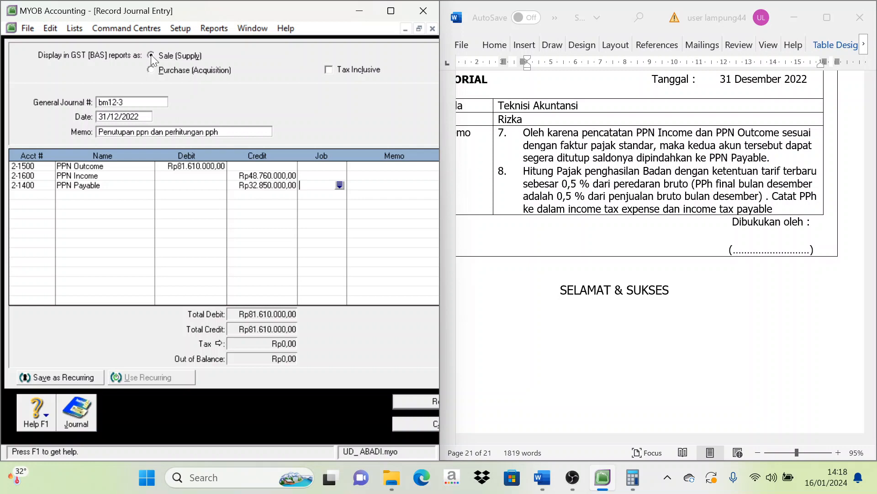
{"action": "left_click", "coordinate": [75, 28]}
{"action": "left_click", "coordinate": [98, 44]}
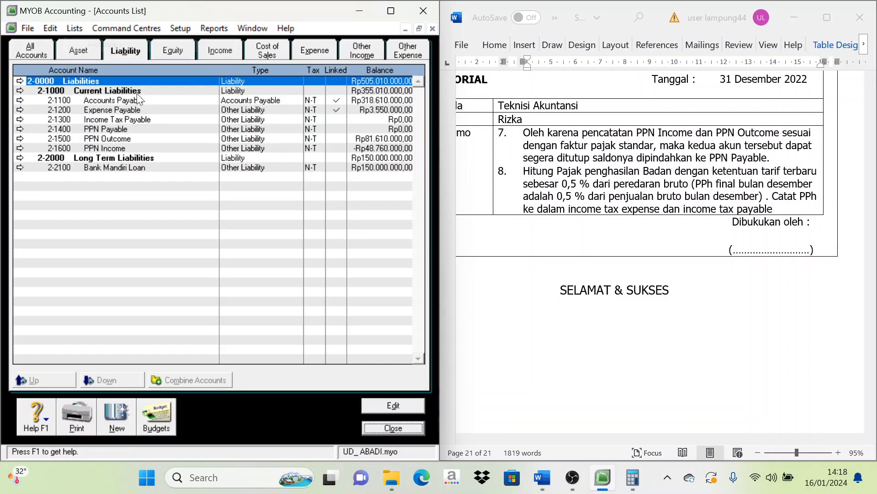
{"action": "left_click", "coordinate": [218, 51]}
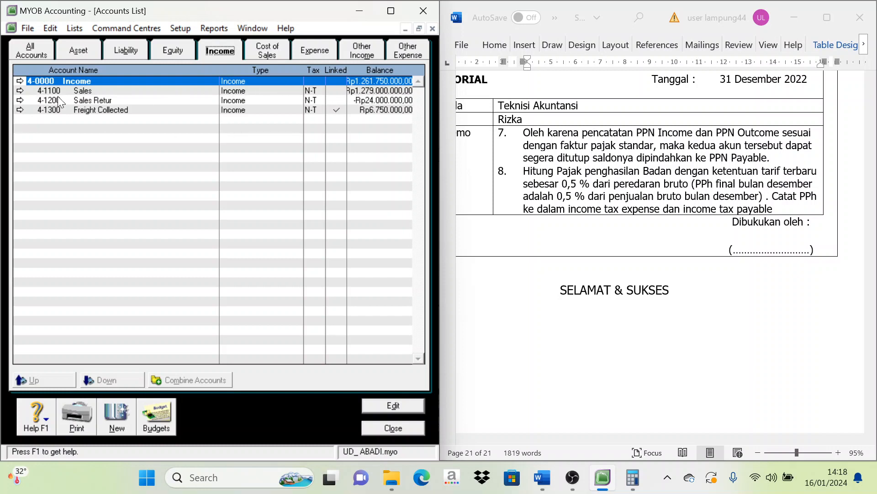
{"action": "left_click", "coordinate": [363, 85]}
Step: Switch to Calculator, compute 1.261.750.000 × 0,5% for the income tax, and return to the journal entry
{"action": "left_click", "coordinate": [633, 478]}
{"action": "left_click_drag", "start_coordinate": [616, 456], "coordinate": [564, 257]}
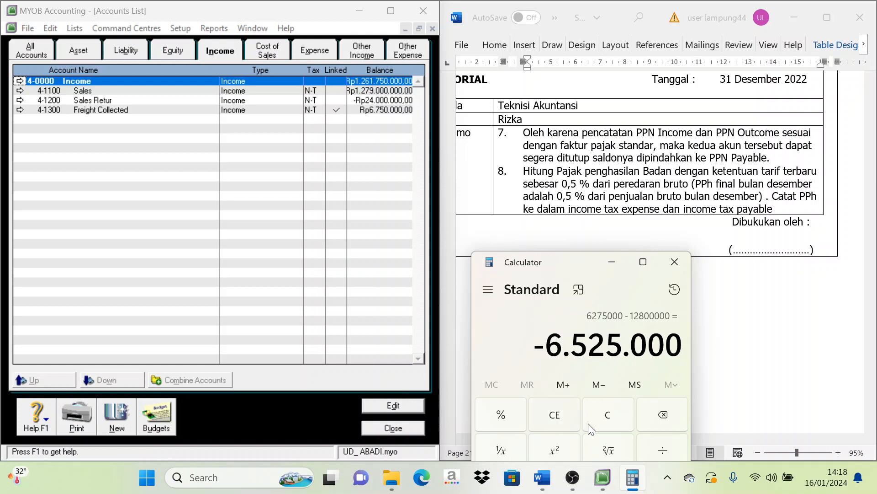
{"action": "left_click", "coordinate": [602, 416]}
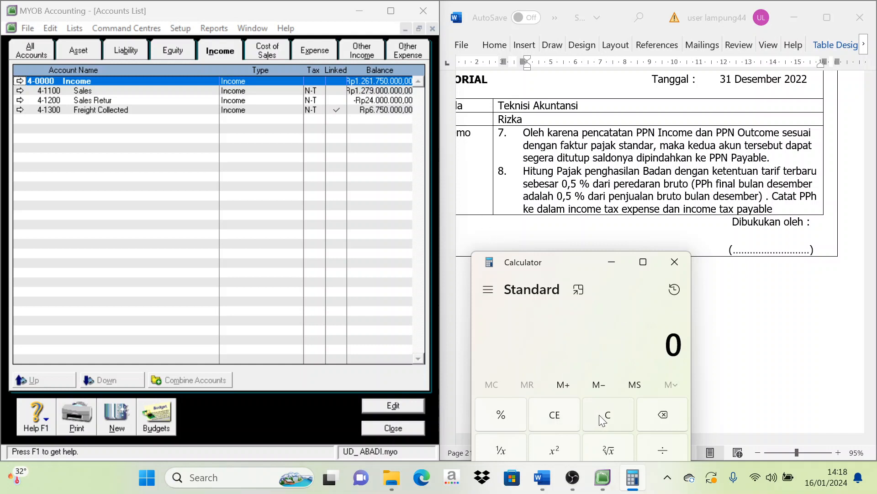
{"action": "type", "text": ",5%"}
{"action": "type", "text": "1.261.7"}
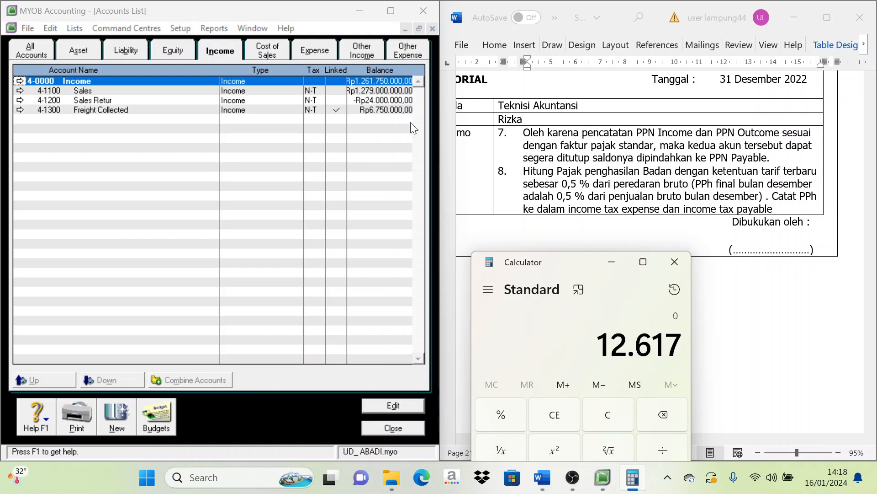
{"action": "type", "text": "50.000"}
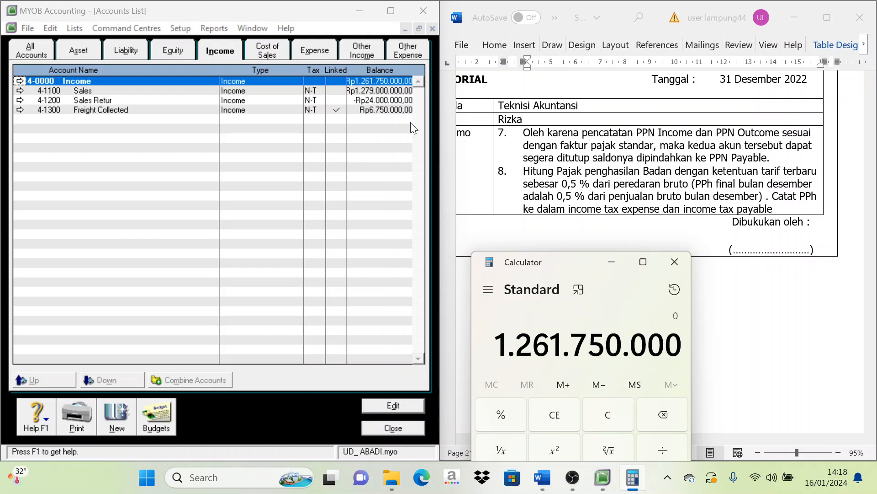
{"action": "left_click_drag", "start_coordinate": [573, 265], "coordinate": [586, 178]}
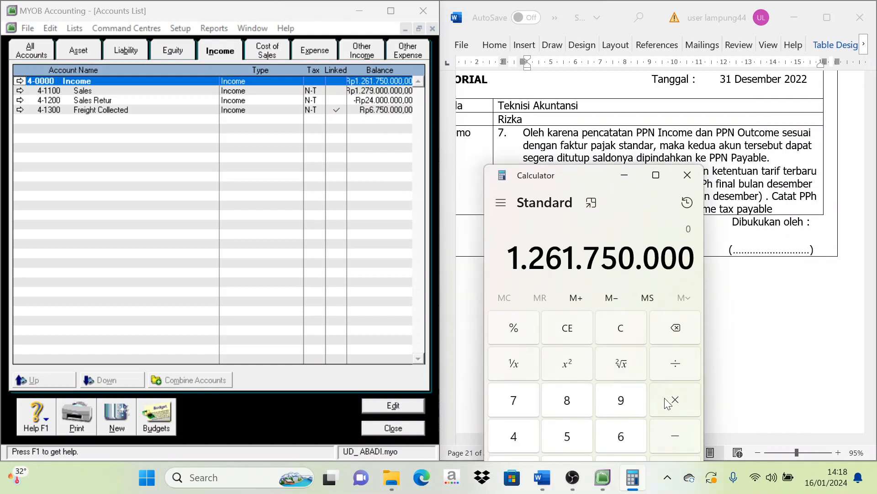
{"action": "left_click", "coordinate": [676, 405]}
{"action": "type", "text": "0,5%"}
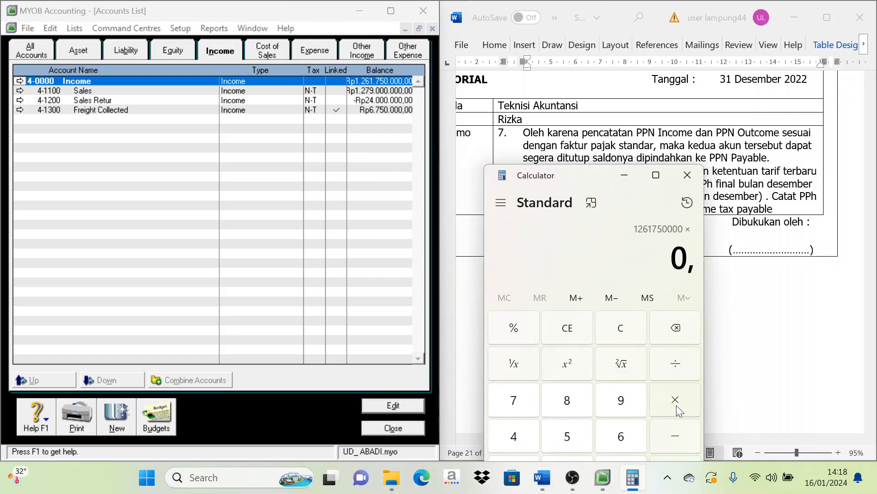
{"action": "key", "text": "Return"}
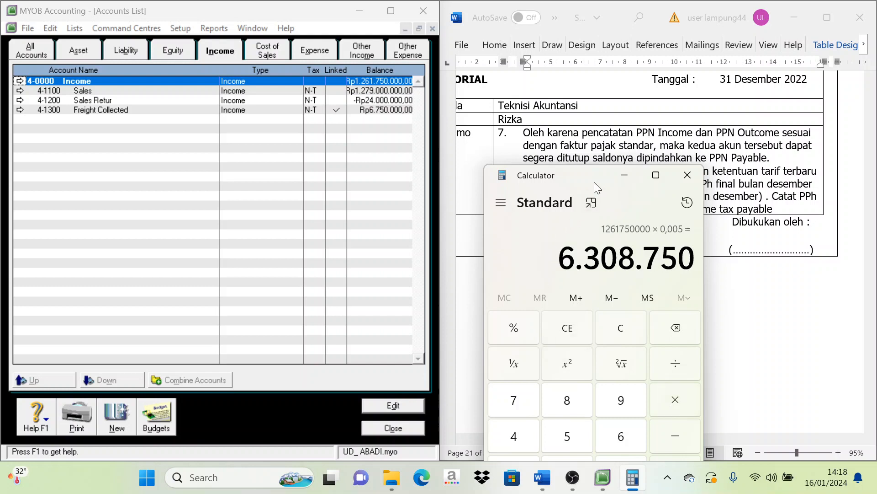
{"action": "left_click_drag", "start_coordinate": [591, 171], "coordinate": [697, 262]}
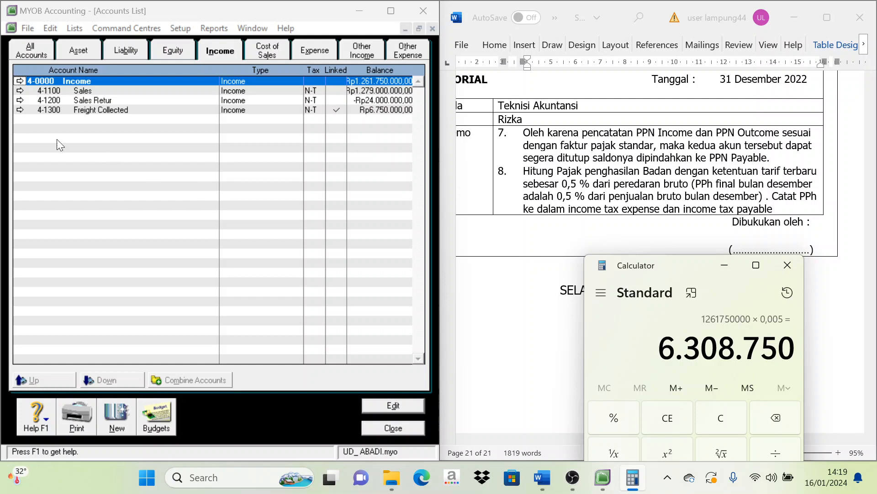
{"action": "left_click", "coordinate": [388, 429]}
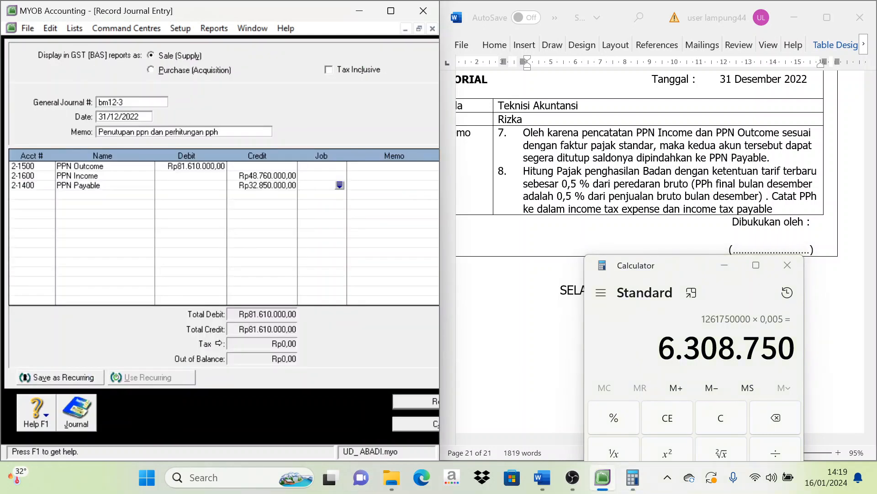
Step: Add account 9-1300 Income Tax Expense as the fourth journal line and debit Rp6.308.750
{"action": "left_click", "coordinate": [37, 195]}
{"action": "left_click", "coordinate": [49, 195]}
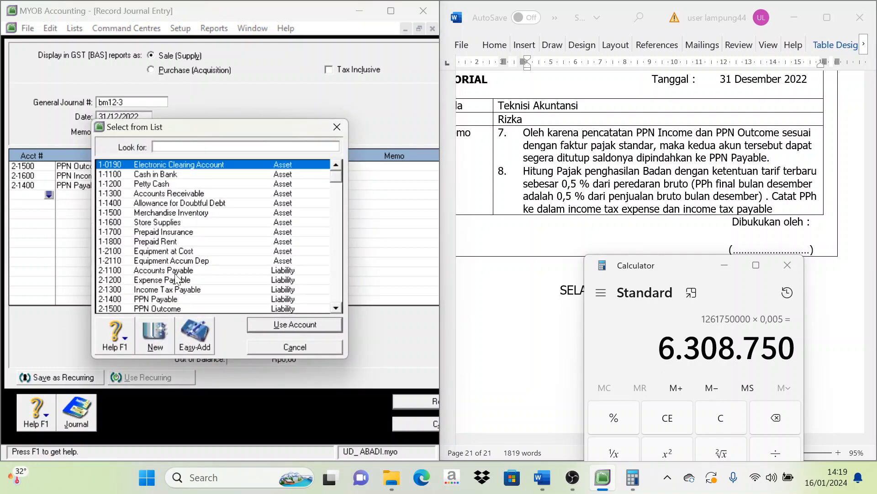
{"action": "scroll", "coordinate": [185, 297], "scroll_direction": "down", "scroll_amount": 10}
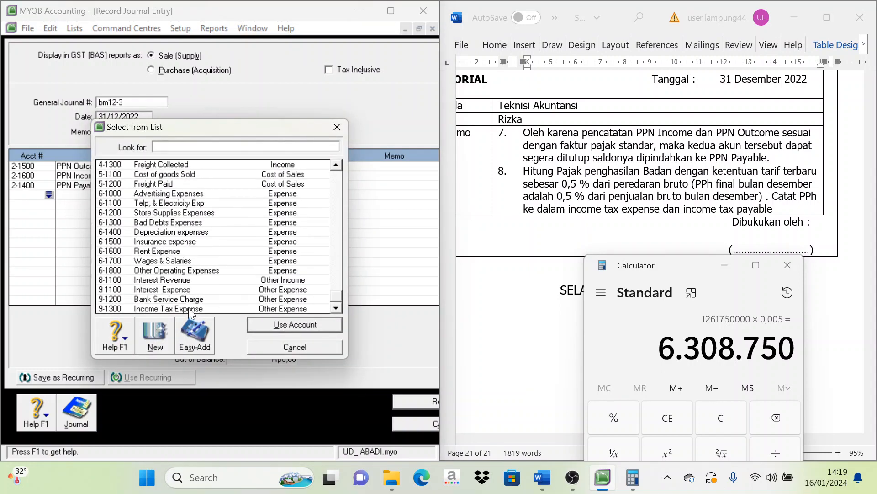
{"action": "left_click", "coordinate": [191, 309]}
{"action": "left_click", "coordinate": [293, 323]}
{"action": "key", "text": "Tab"}
{"action": "type", "text": "6"}
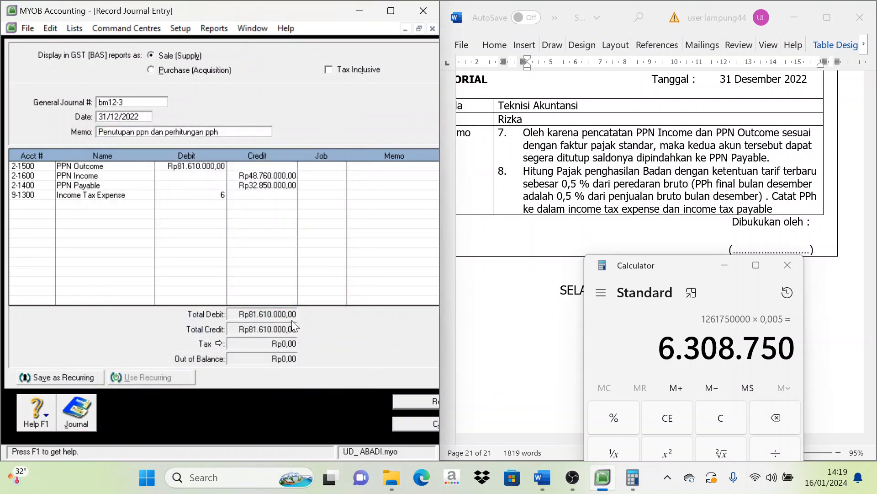
{"action": "type", "text": "308750"}
{"action": "type", "text": "000"}
{"action": "key", "text": "BackSpace"}
{"action": "key", "text": "BackSpace"}
{"action": "key", "text": "BackSpace"}
{"action": "key", "text": "Tab"}
{"action": "key", "text": "Tab"}
{"action": "key", "text": "Tab"}
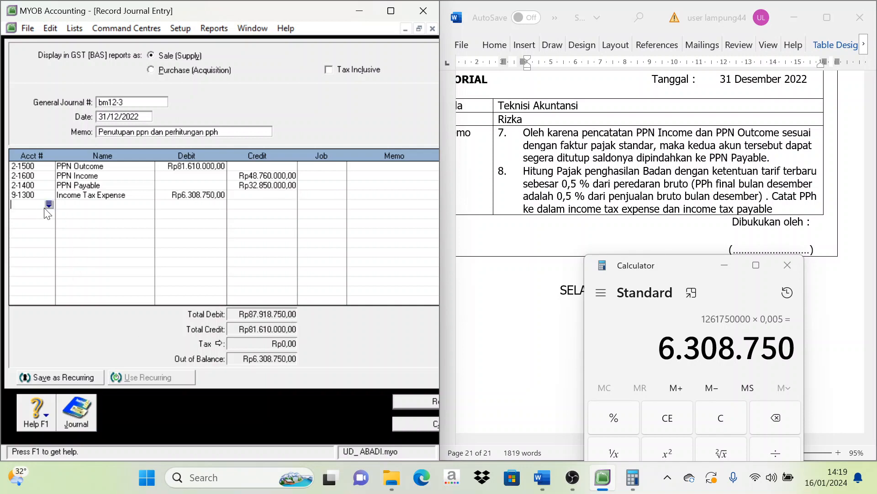
Step: Add account 2-1300 Income Tax Payable as the fifth journal line, credit Rp6.308.750, and record journal bm12-3
{"action": "left_click", "coordinate": [49, 205]}
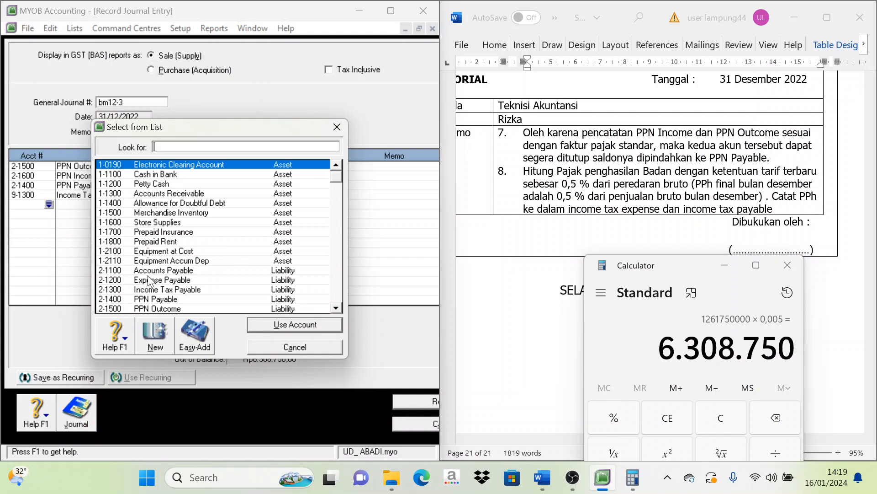
{"action": "type", "text": "2-1300"}
{"action": "left_click", "coordinate": [277, 332]}
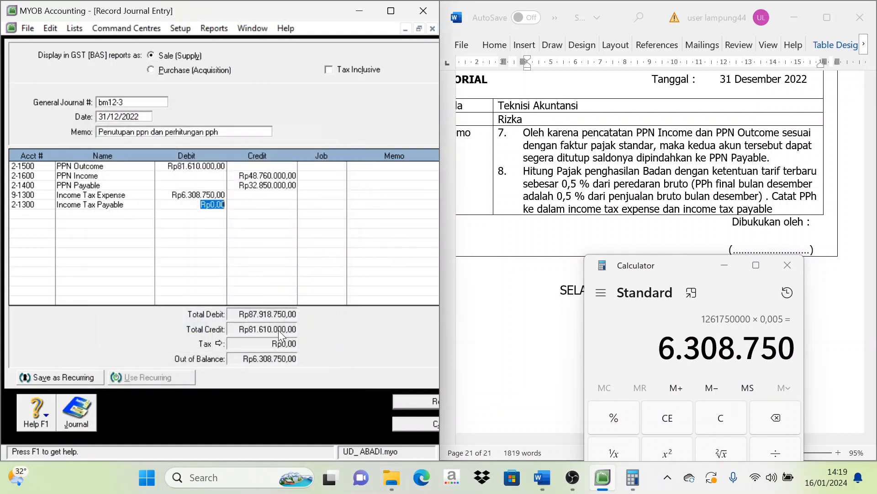
{"action": "key", "text": "Tab"}
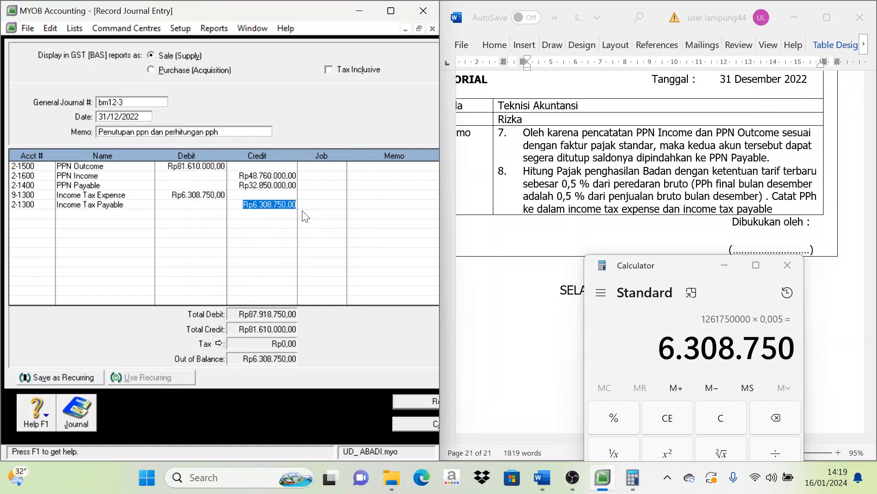
{"action": "key", "text": "Tab"}
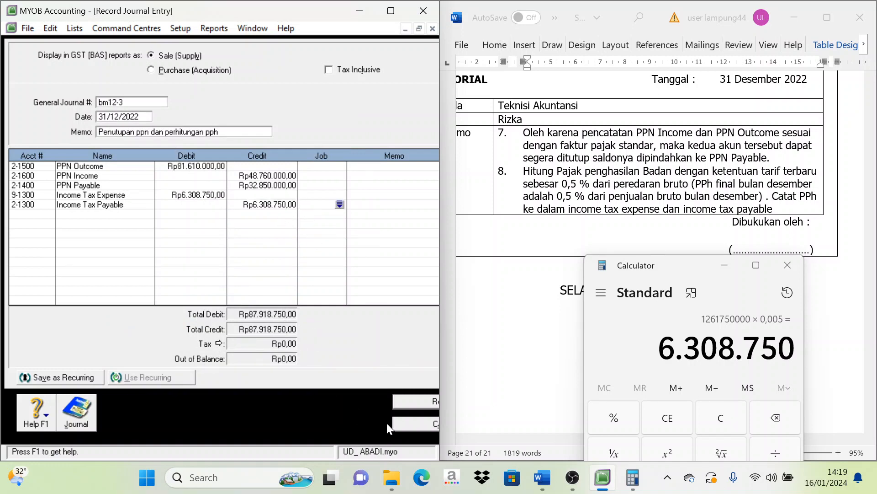
{"action": "left_click", "coordinate": [426, 401]}
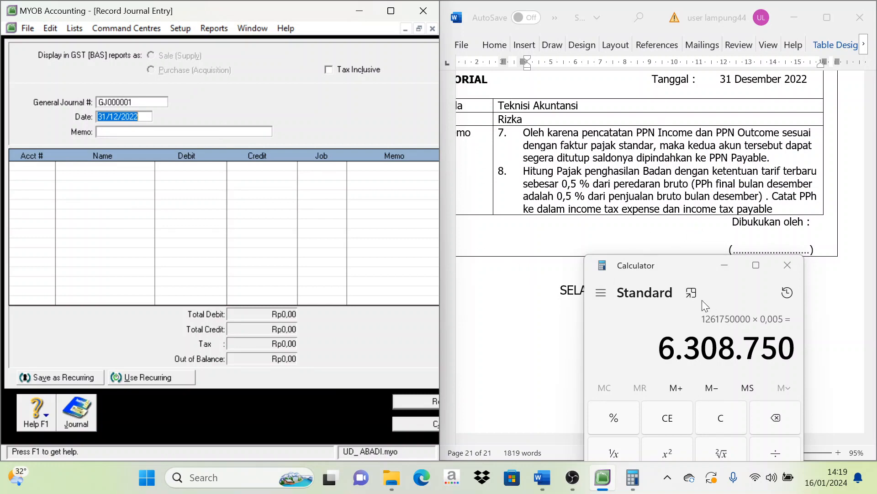
Step: Minimize Calculator, look back through the Word memos, and return to MYOB Accounting maximized with the blank journal entry closed
{"action": "left_click", "coordinate": [728, 266]}
{"action": "scroll", "coordinate": [661, 238], "scroll_direction": "up", "scroll_amount": 3}
{"action": "scroll", "coordinate": [662, 238], "scroll_direction": "down", "scroll_amount": 1}
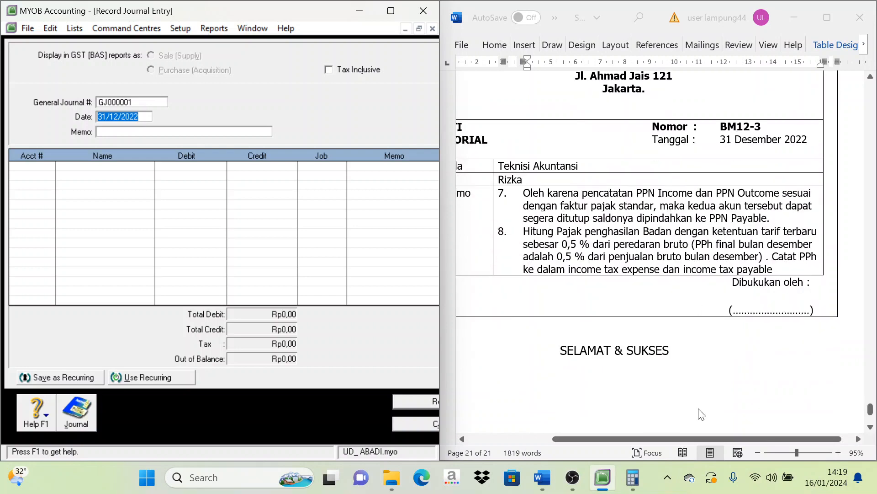
{"action": "left_click_drag", "start_coordinate": [712, 437], "coordinate": [665, 438]}
{"action": "scroll", "coordinate": [661, 274], "scroll_direction": "up", "scroll_amount": 10}
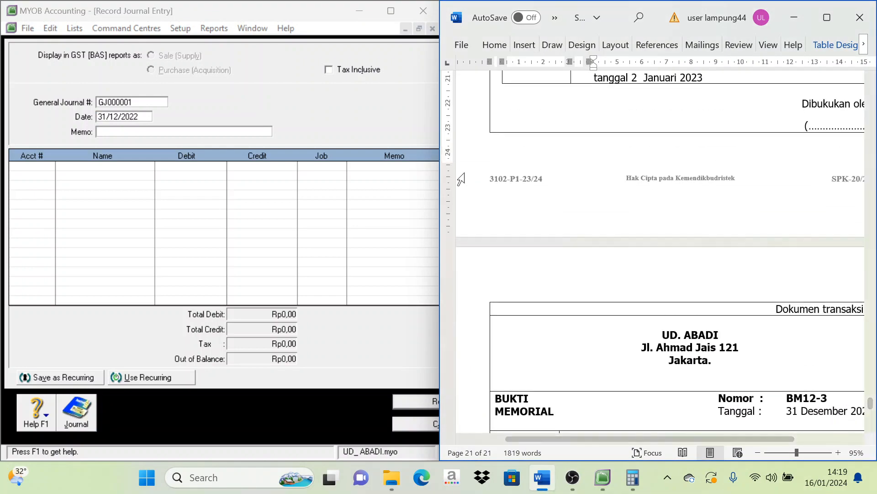
{"action": "double_click", "coordinate": [408, 21]}
{"action": "left_click", "coordinate": [474, 420]}
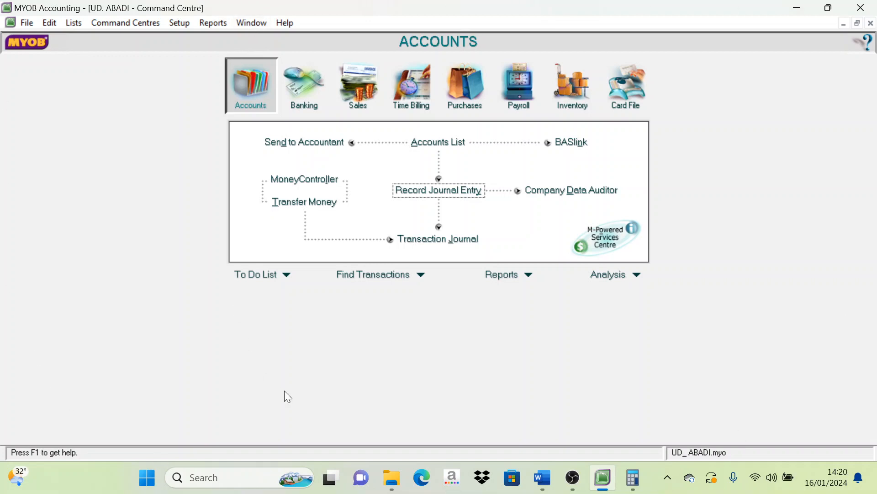
Step: Display the Trial Balance report for the 13th Period of This Year (FY 2022) and review its account balances
{"action": "left_click", "coordinate": [502, 275]}
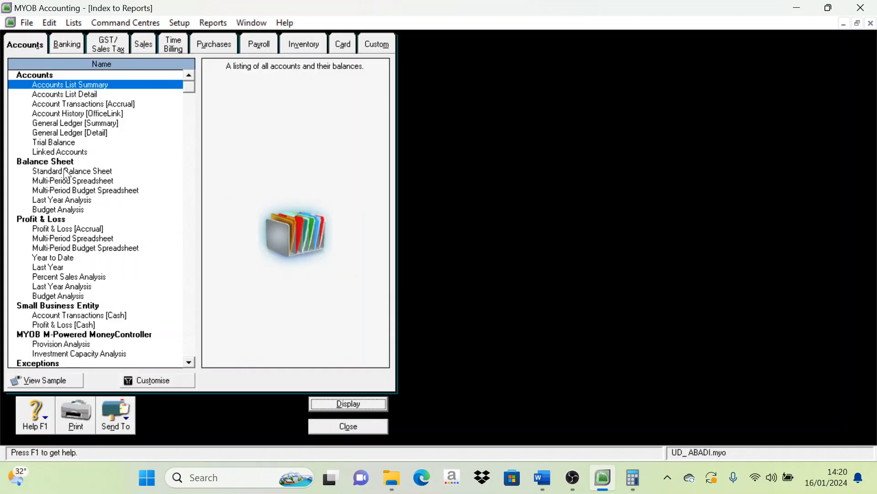
{"action": "double_click", "coordinate": [63, 144]}
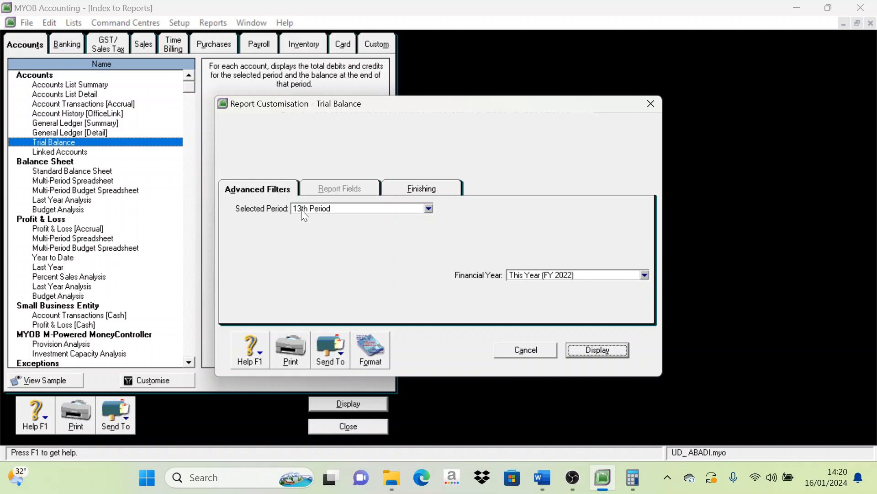
{"action": "left_click", "coordinate": [318, 216]}
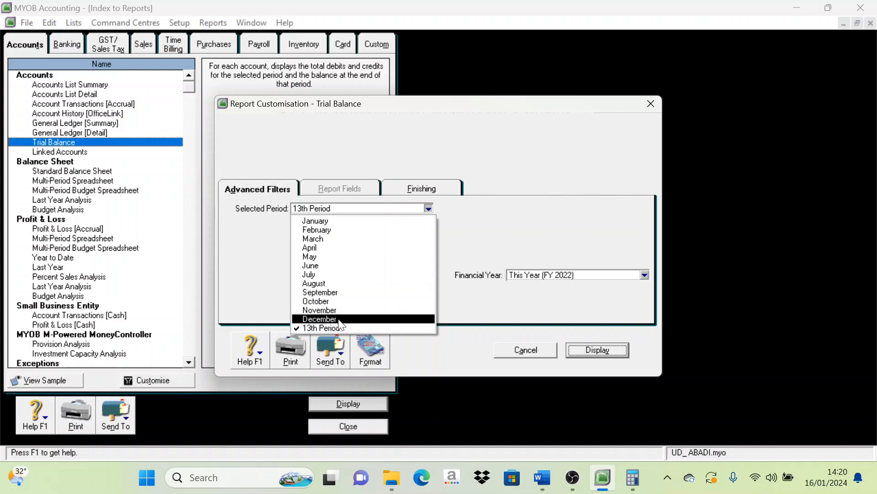
{"action": "left_click", "coordinate": [390, 155]}
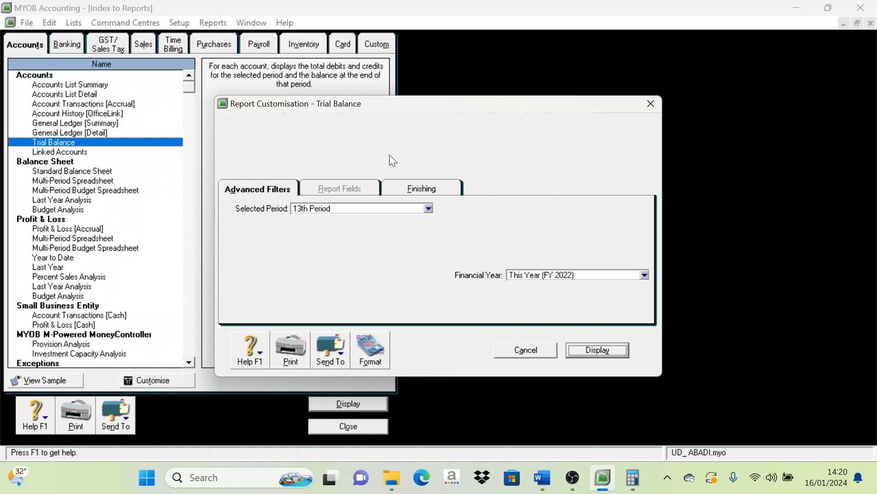
{"action": "left_click", "coordinate": [618, 354]}
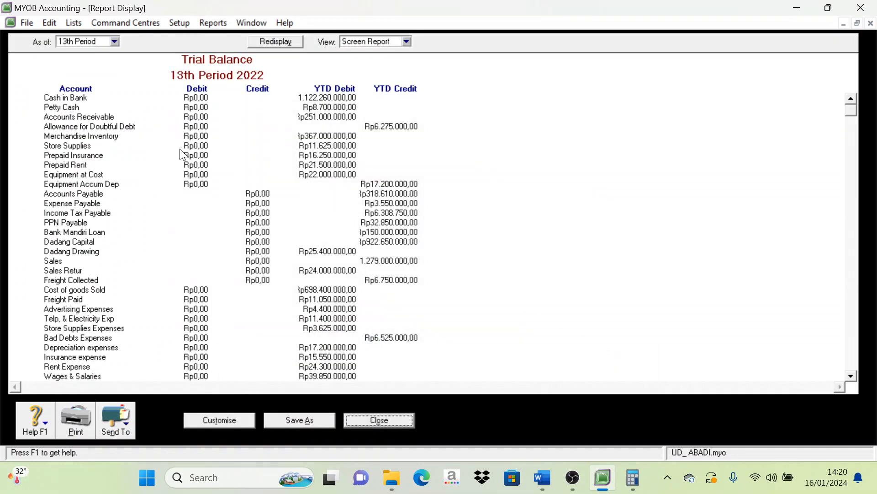
{"action": "scroll", "coordinate": [183, 153], "scroll_direction": "down", "scroll_amount": 3}
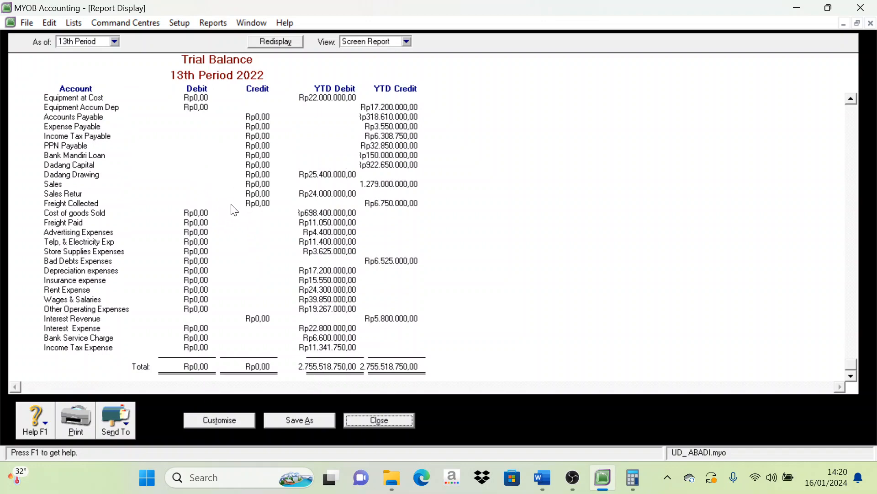
{"action": "scroll", "coordinate": [234, 207], "scroll_direction": "up", "scroll_amount": 3}
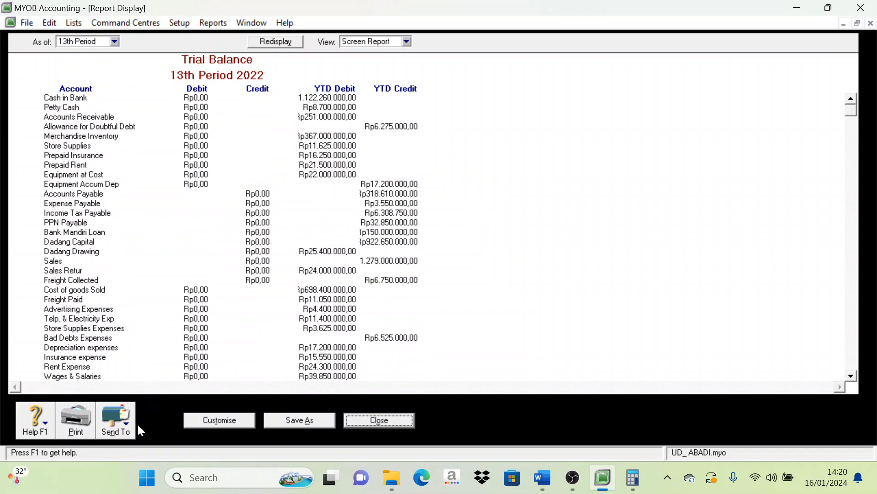
Step: Export the trial balance as a PDF named Trial Balance in the TUTORIAL folder, replacing the existing file, and close the report
{"action": "left_click", "coordinate": [125, 424]}
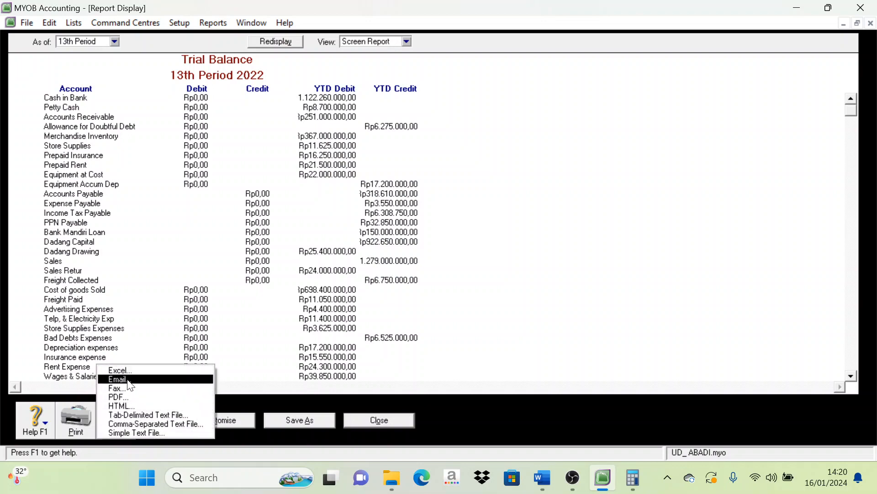
{"action": "left_click", "coordinate": [128, 402]}
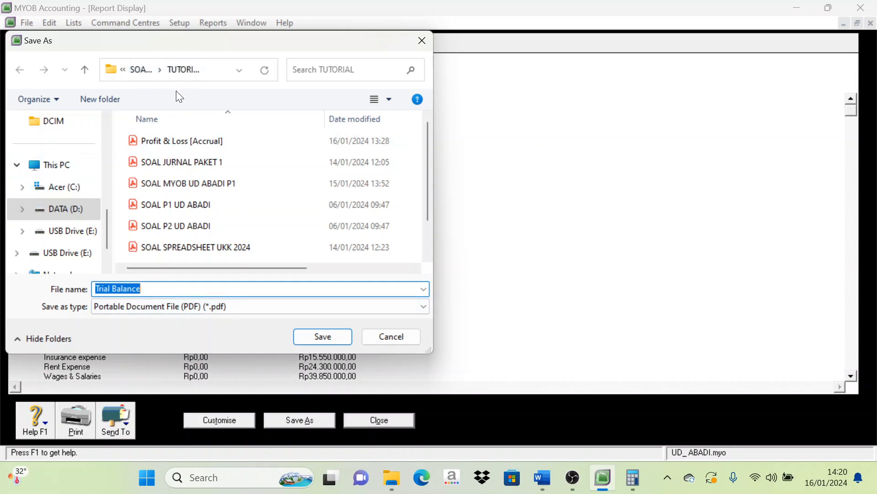
{"action": "left_click", "coordinate": [334, 338]}
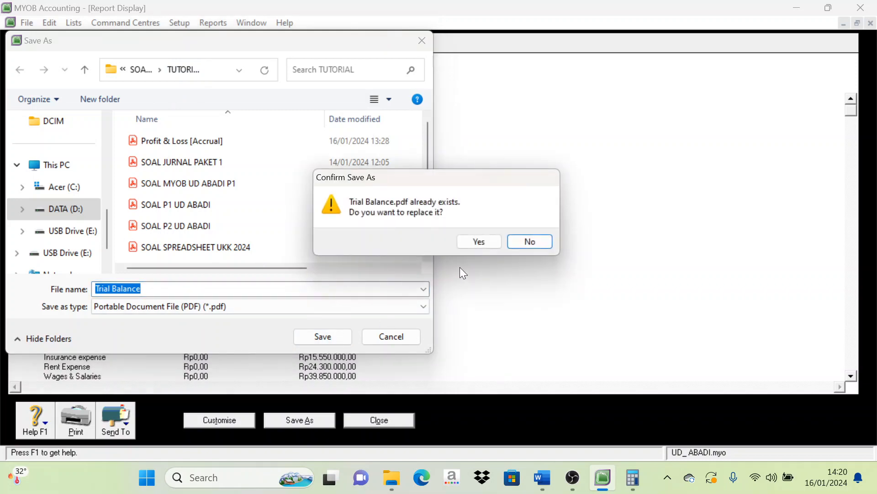
{"action": "left_click", "coordinate": [481, 246]}
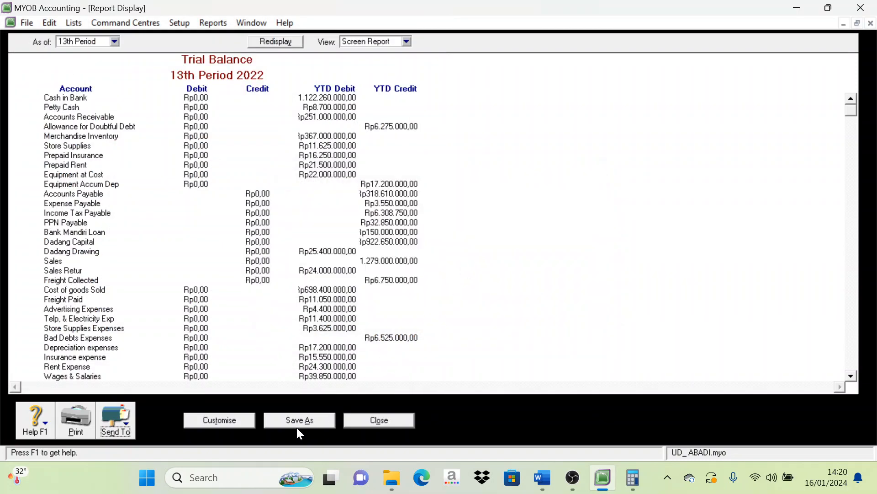
{"action": "left_click", "coordinate": [369, 424]}
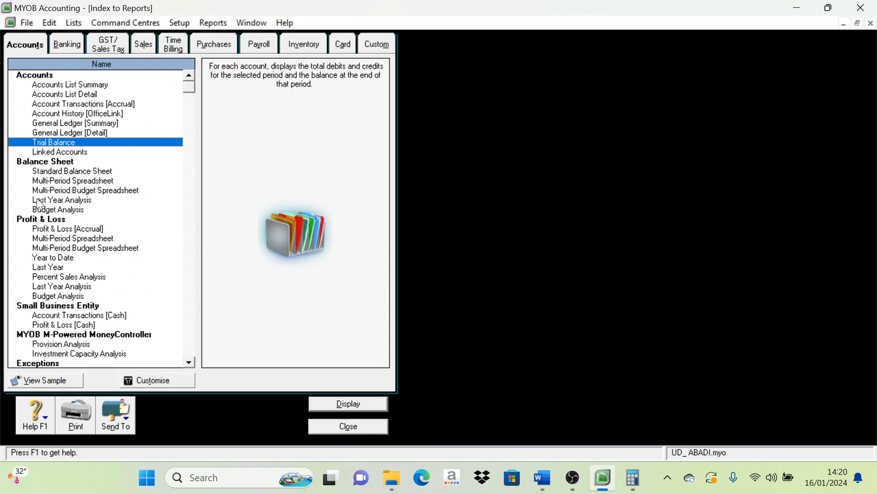
Step: Display the Profit & Loss [Accrual] report from November through 13th Period and review it down to net profit
{"action": "left_click", "coordinate": [53, 230]}
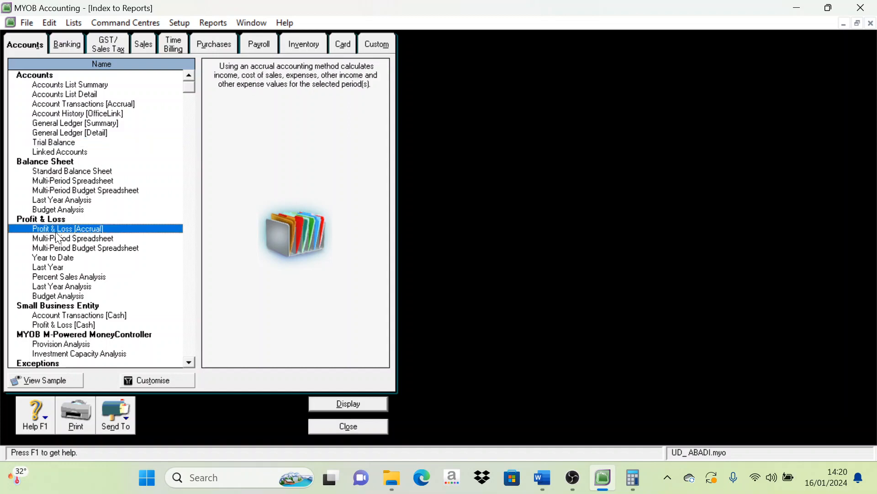
{"action": "double_click", "coordinate": [78, 226]}
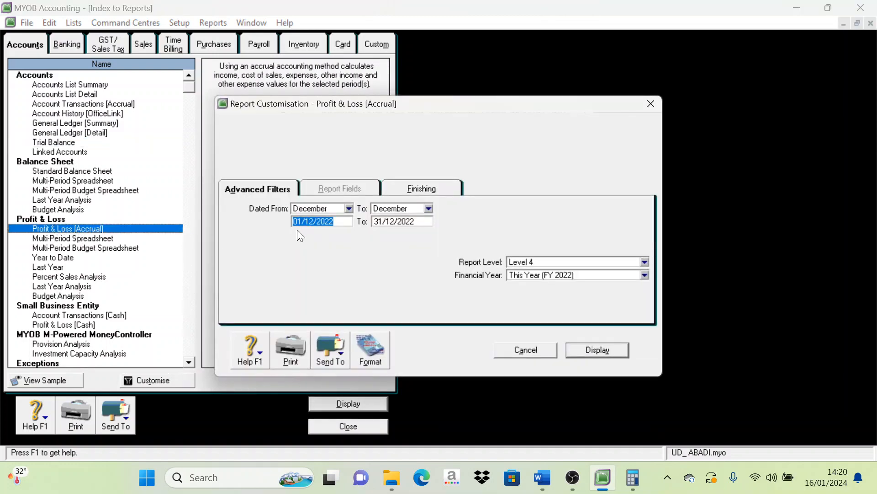
{"action": "left_click", "coordinate": [350, 209]}
{"action": "left_click", "coordinate": [308, 306]}
{"action": "left_click", "coordinate": [429, 209]}
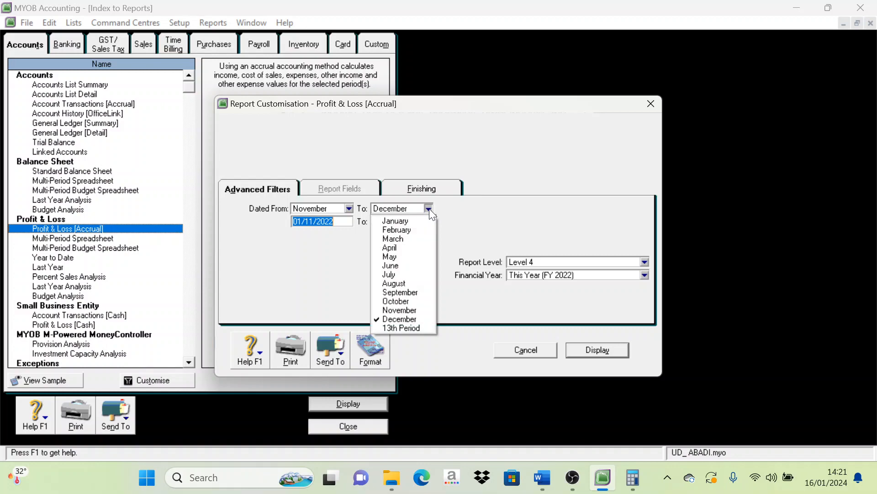
{"action": "left_click", "coordinate": [400, 329]}
{"action": "left_click", "coordinate": [599, 351]}
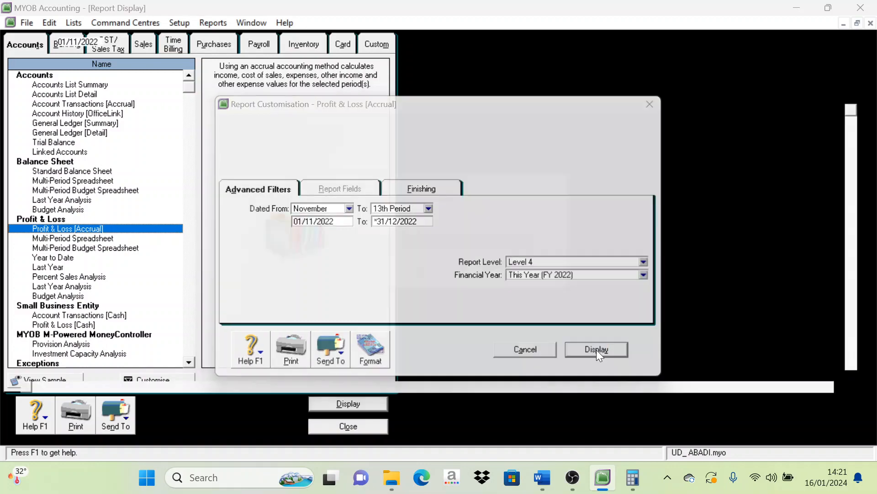
{"action": "scroll", "coordinate": [307, 267], "scroll_direction": "down", "scroll_amount": 7}
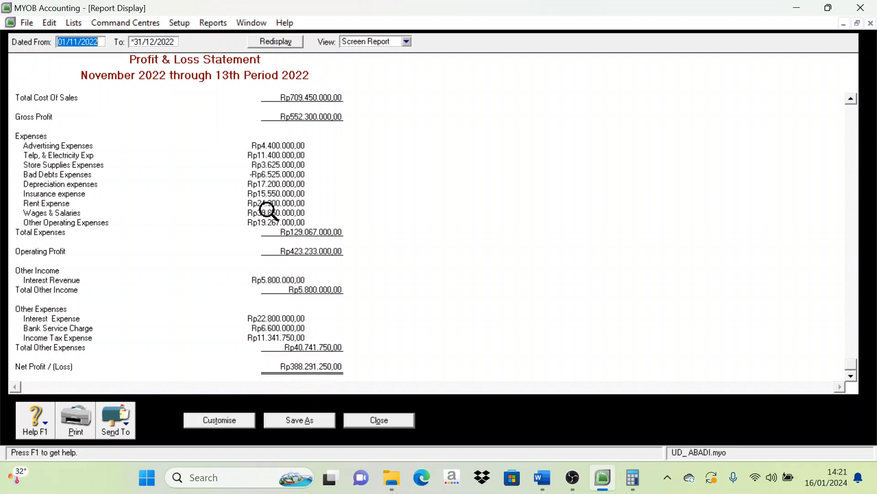
Step: Export the profit and loss report as the PDF Profit & Loss [Accrual], replacing the existing file, and close the report
{"action": "left_click", "coordinate": [127, 426]}
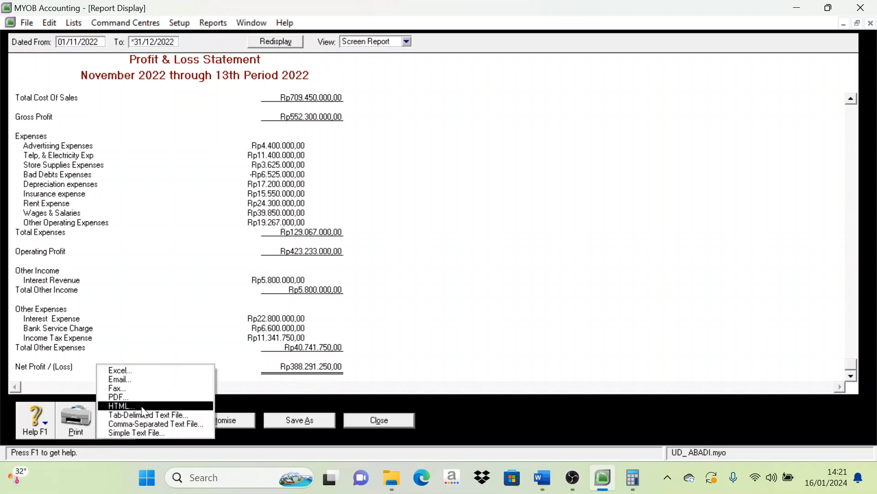
{"action": "left_click", "coordinate": [134, 397]}
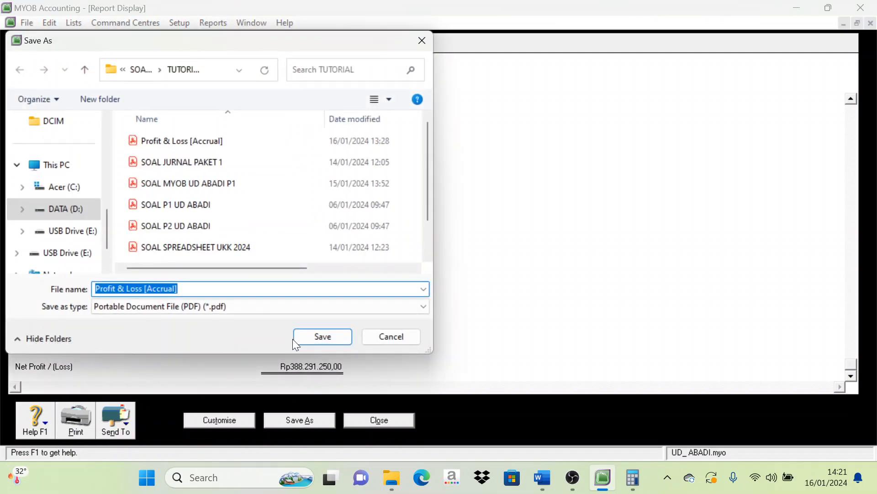
{"action": "left_click", "coordinate": [312, 338]}
{"action": "left_click", "coordinate": [479, 241]}
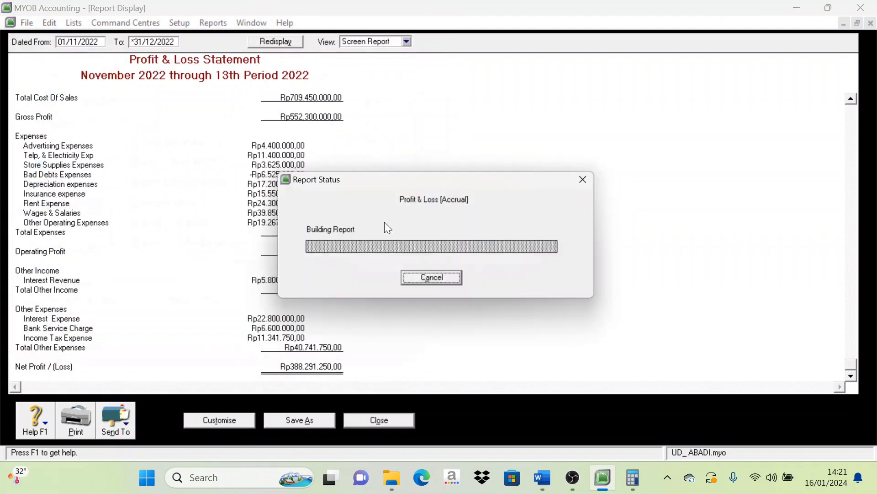
{"action": "left_click", "coordinate": [365, 417]}
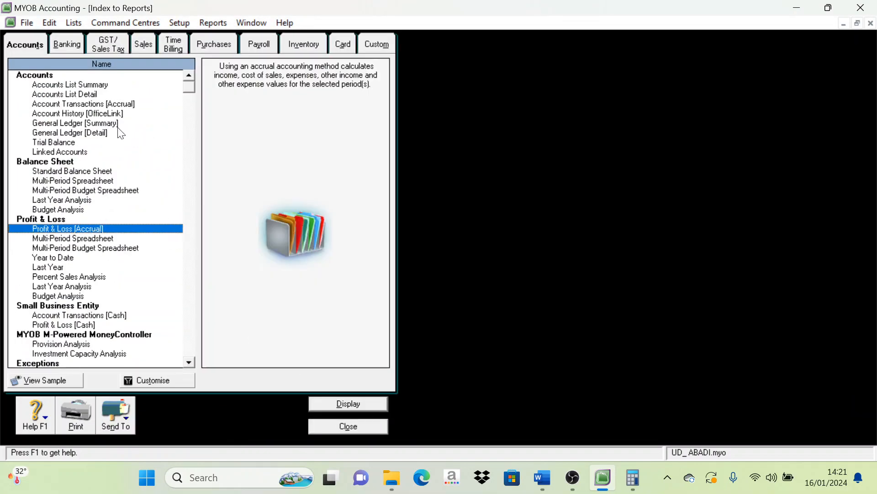
Step: Display the Statement of Cash Flow banking report for November through 13th Period of FY 2022
{"action": "left_click", "coordinate": [66, 39]}
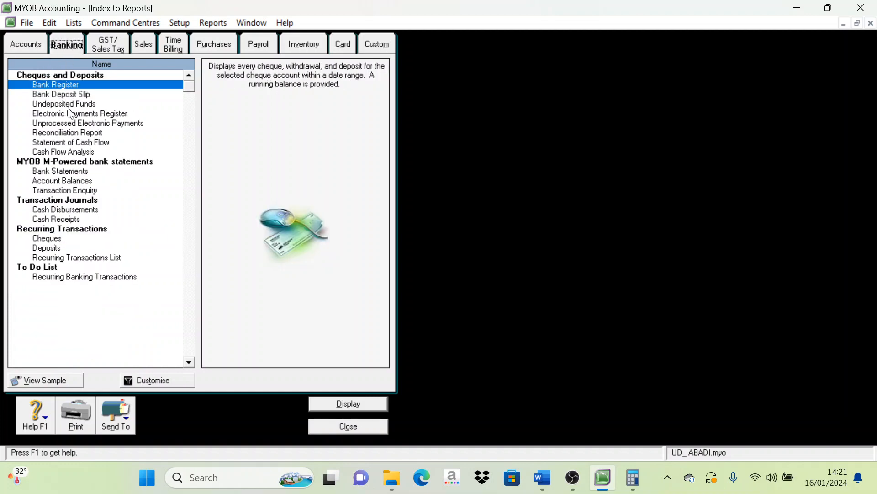
{"action": "left_click", "coordinate": [71, 142]}
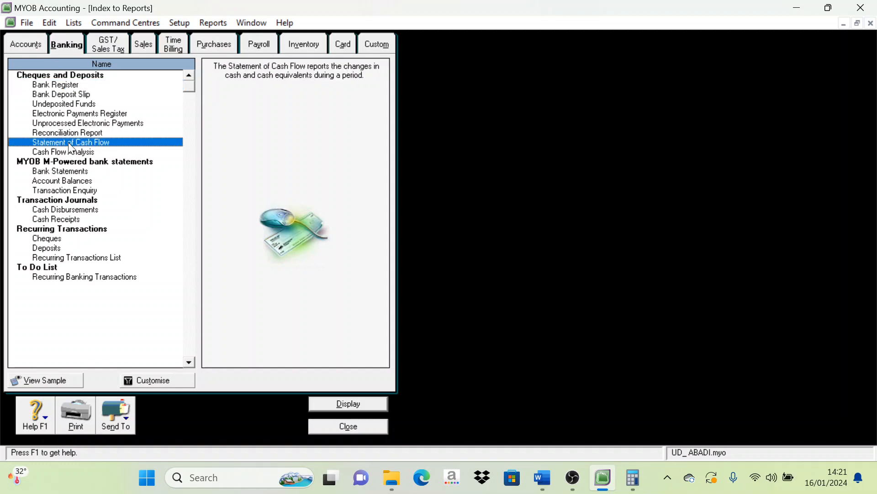
{"action": "double_click", "coordinate": [71, 144]}
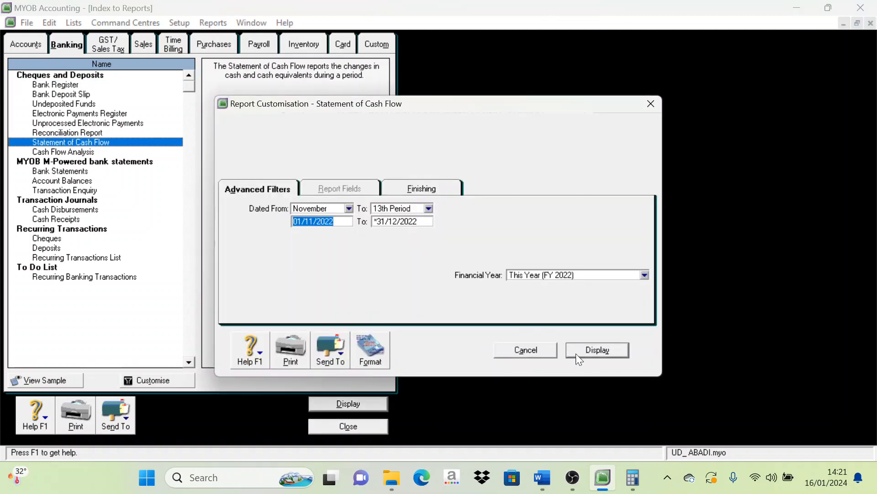
{"action": "left_click", "coordinate": [607, 356]}
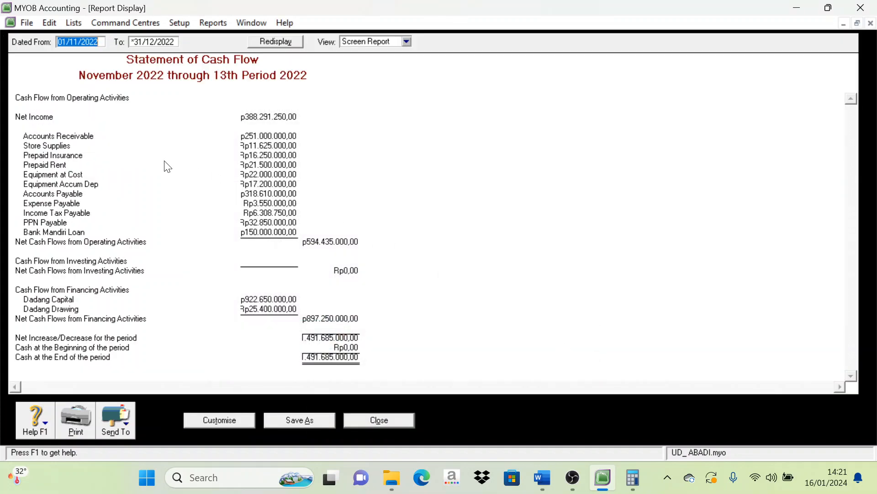
Step: Export the cash flow report as the PDF Statement of Cash Flow, replacing the existing file, and close the report and report index
{"action": "left_click", "coordinate": [128, 425]}
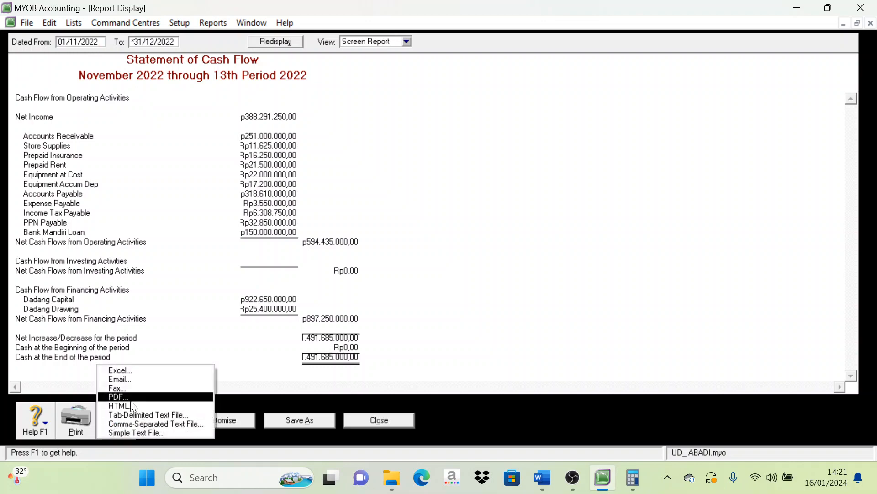
{"action": "left_click", "coordinate": [132, 397]}
{"action": "left_click", "coordinate": [322, 335]}
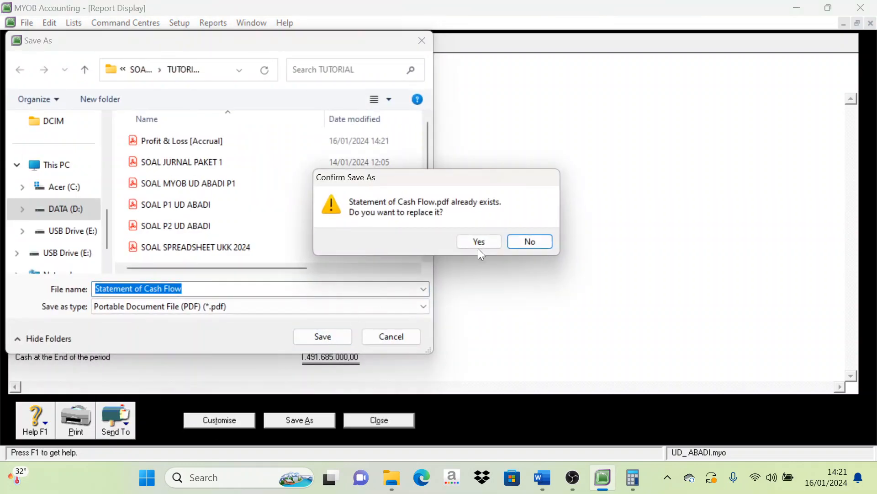
{"action": "left_click", "coordinate": [481, 240]}
{"action": "left_click", "coordinate": [386, 419]}
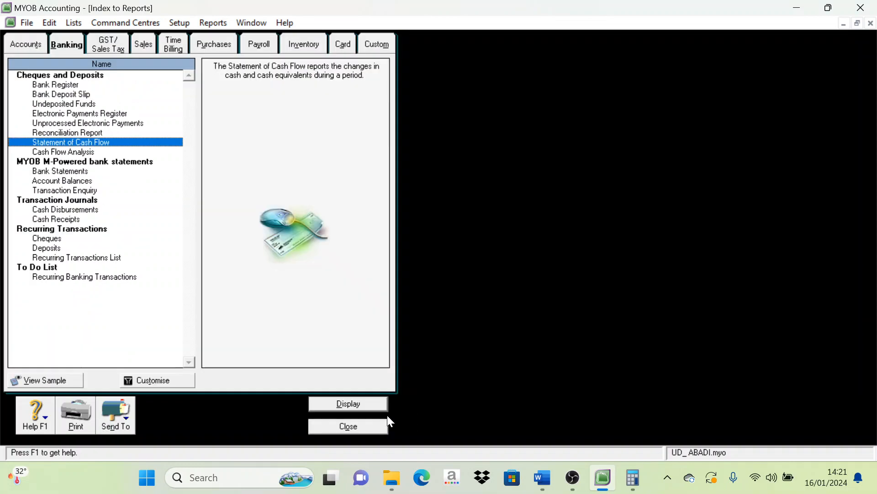
{"action": "left_click", "coordinate": [367, 423]}
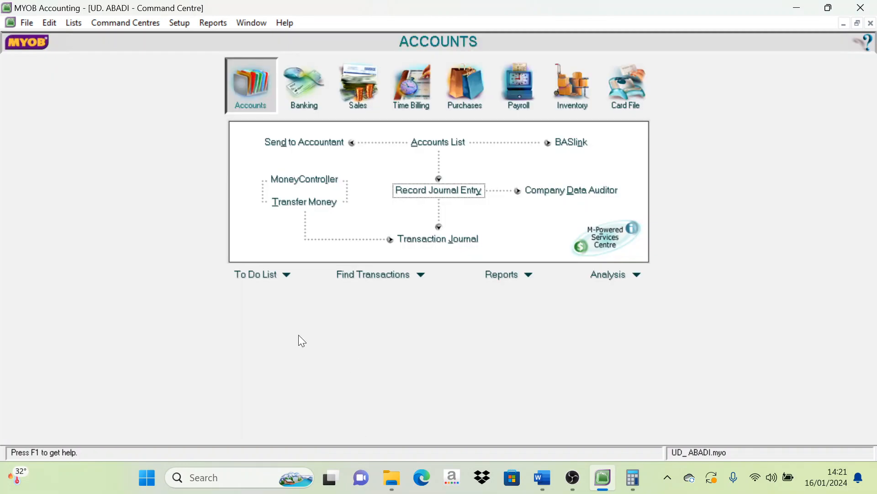